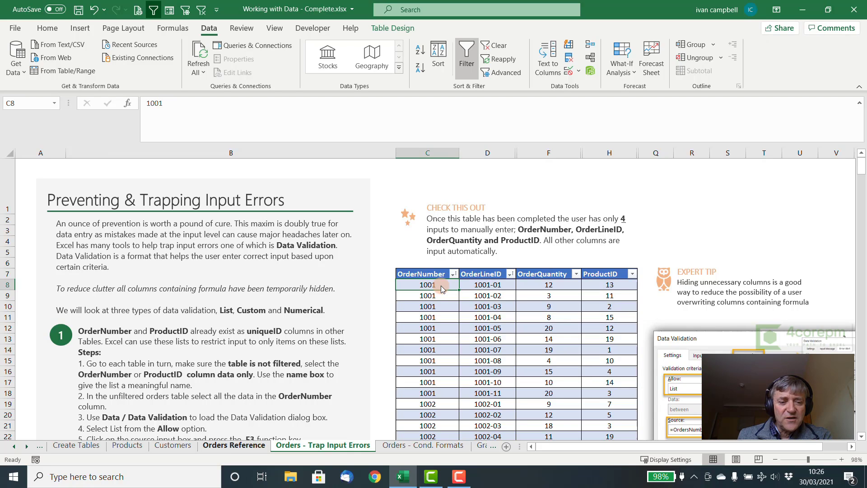
# Review the OrderID values on the Orders Reference sheet and return to the Orders - Trap Input Errors sheet
pyautogui.click(215, 446)
pyautogui.scroll(5, 254, 408)
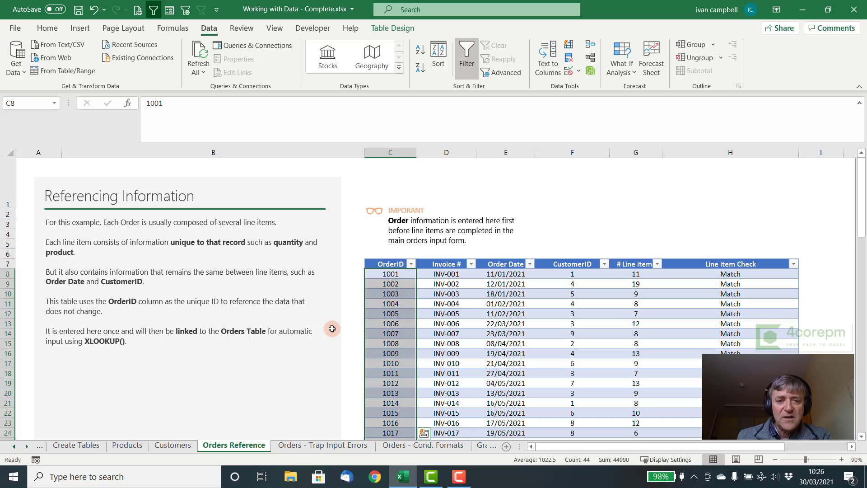
pyautogui.click(387, 274)
pyautogui.hotkey('ctrl', 'shift', 'Down')
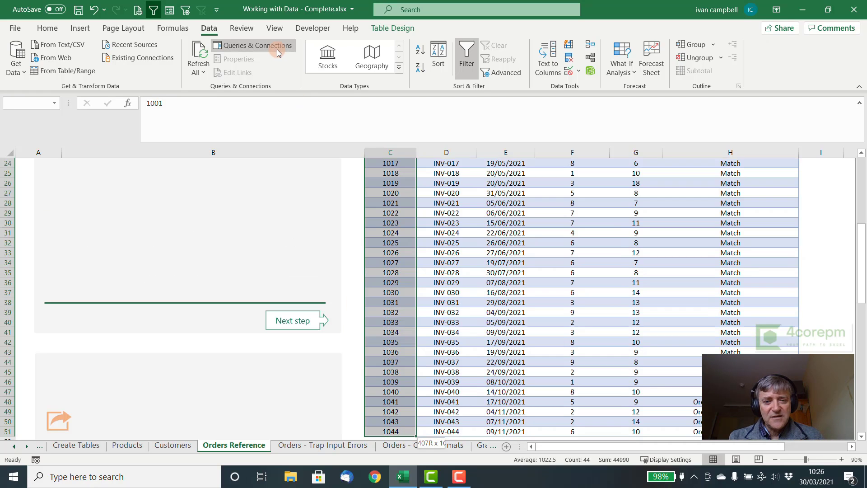
pyautogui.hotkey('ctrl', 'shift', 'Up')
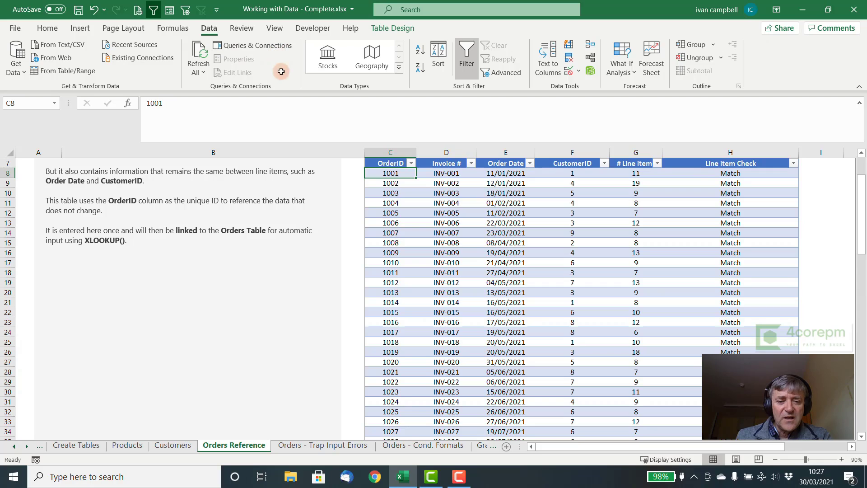
pyautogui.click(348, 445)
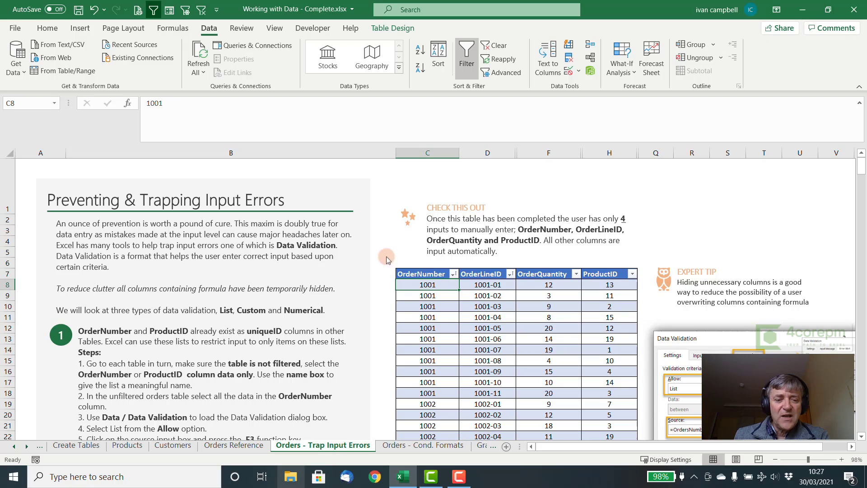
# Go to the existing Orders_list named range from the Orders - Trap Input Errors sheet
pyautogui.click(54, 104)
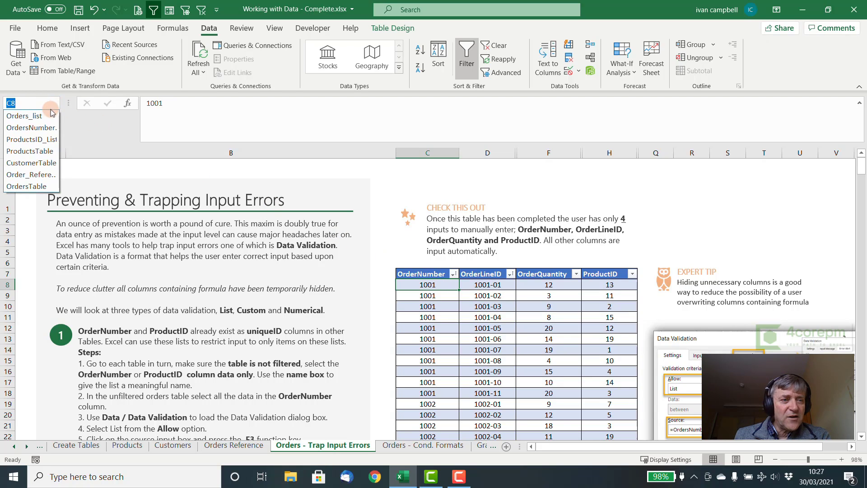
pyautogui.click(48, 116)
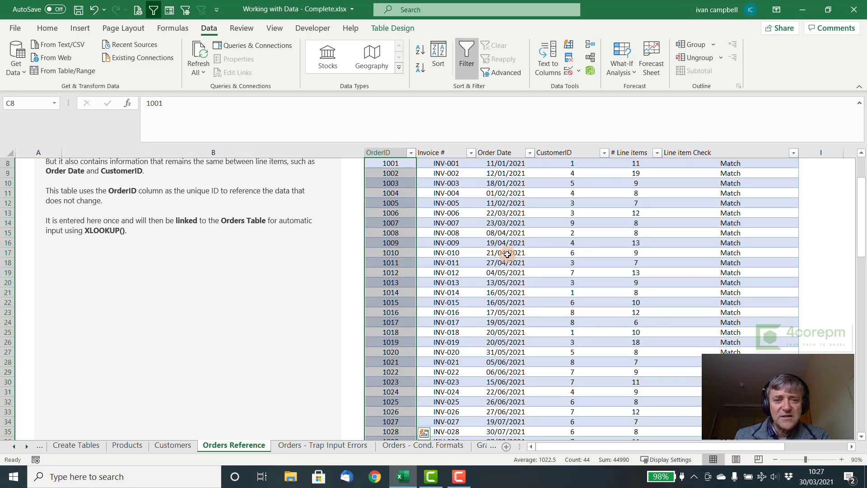
pyautogui.scroll(3, 508, 254)
pyautogui.scroll(-1, 502, 252)
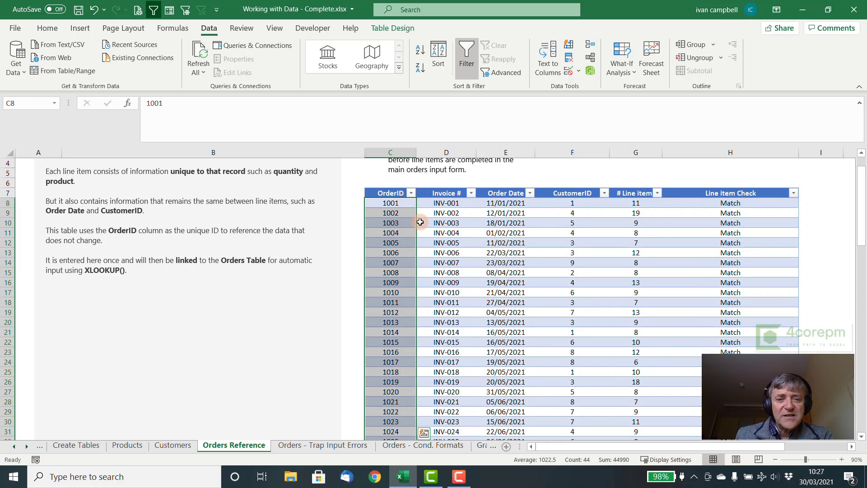
# Select all OrderID data on the Orders Reference sheet, without the header, and name the range orders_list
pyautogui.click(399, 203)
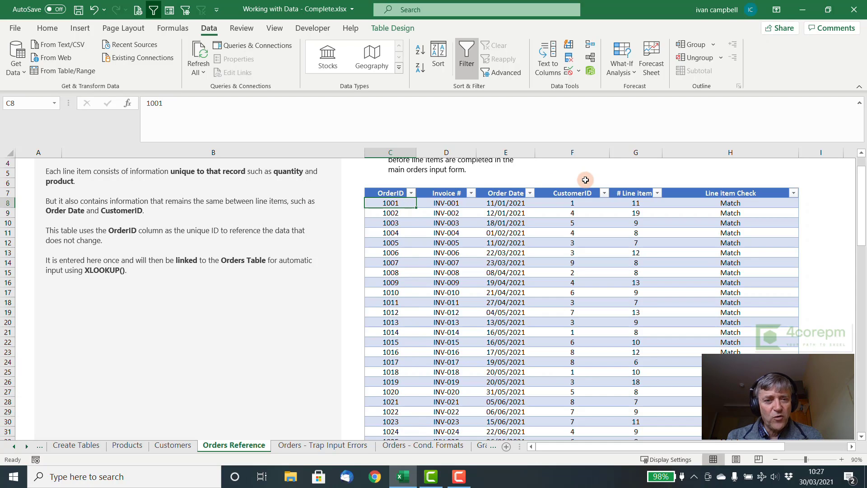
pyautogui.hotkey('ctrl', 'shift', 'Down')
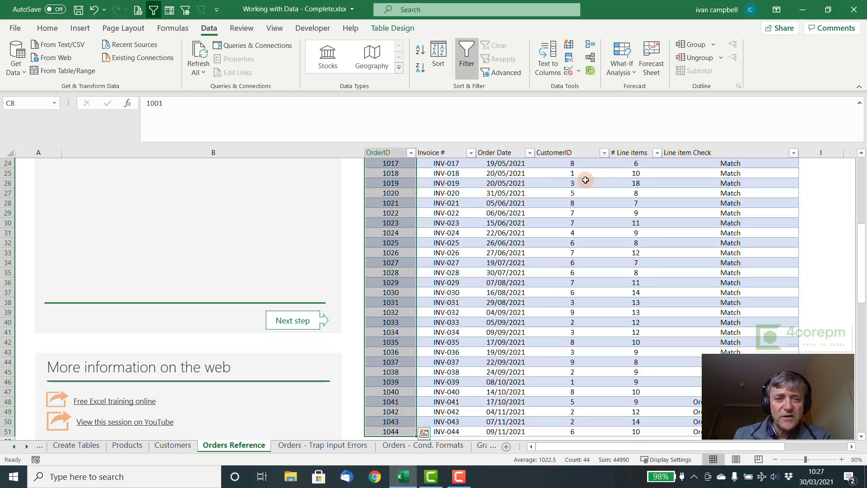
pyautogui.scroll(8, 475, 254)
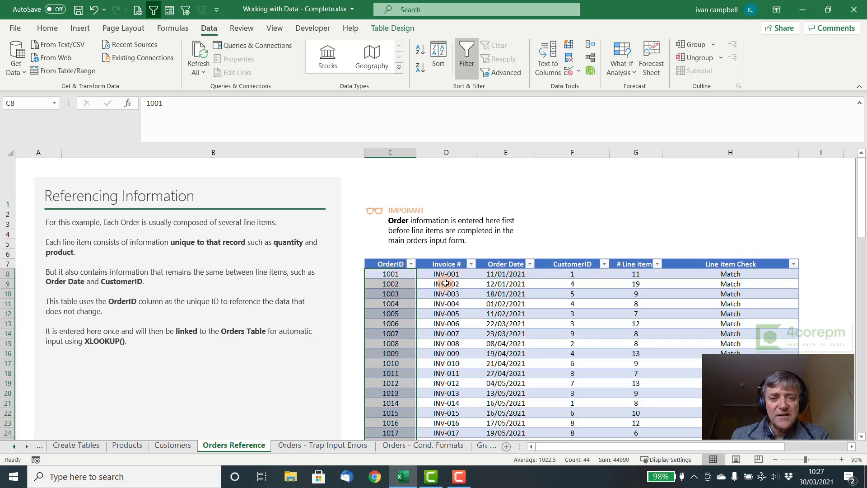
pyautogui.click(30, 103)
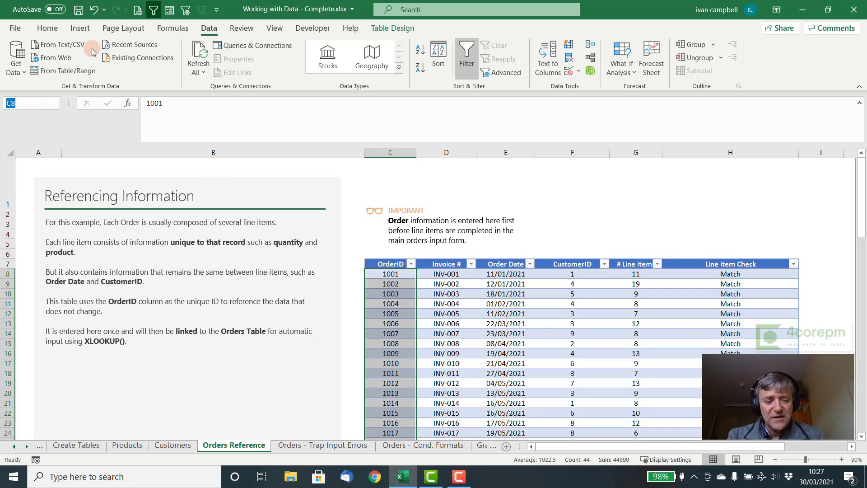
pyautogui.write('order')
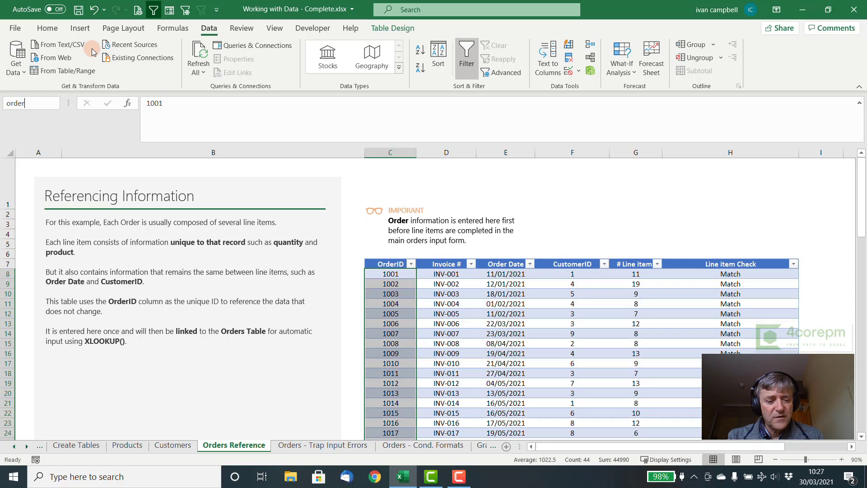
pyautogui.write('s_')
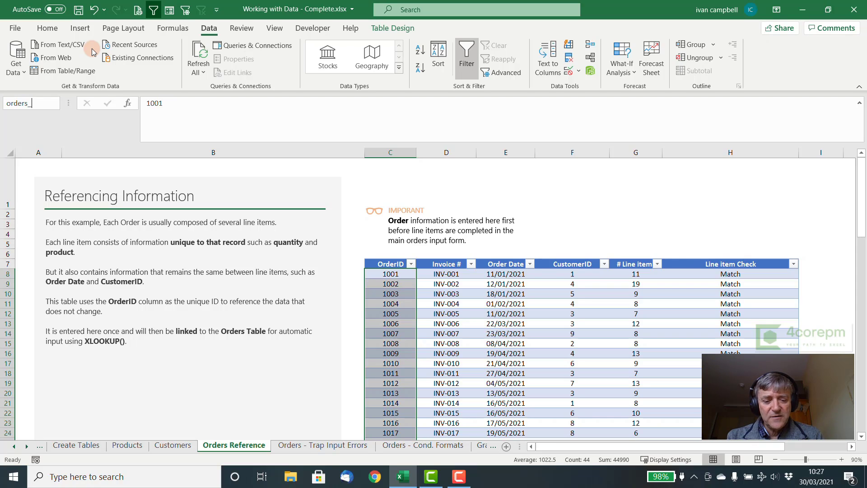
pyautogui.write('list')
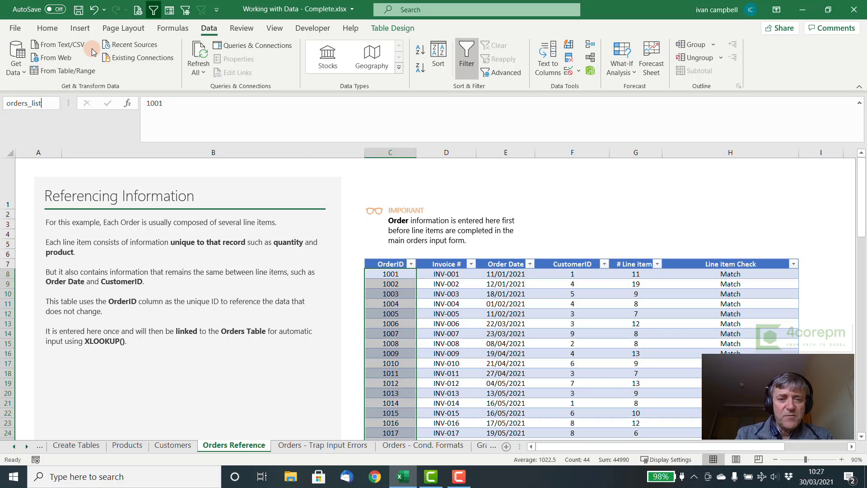
pyautogui.press('Return')
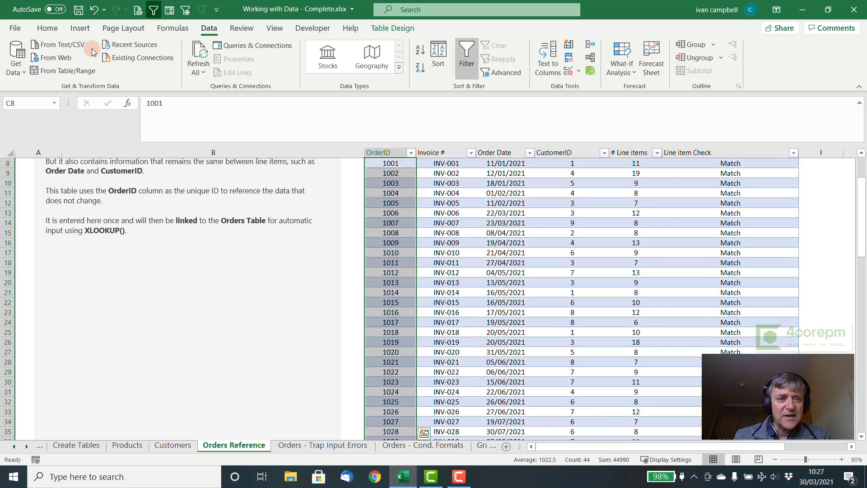
# Recall the Orders_list name on the Orders Reference sheet to check which cells it covers
pyautogui.click(54, 104)
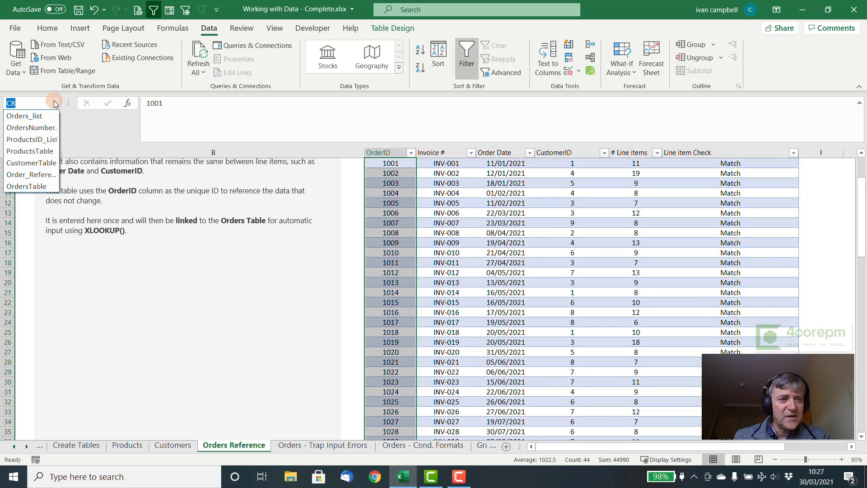
pyautogui.click(40, 116)
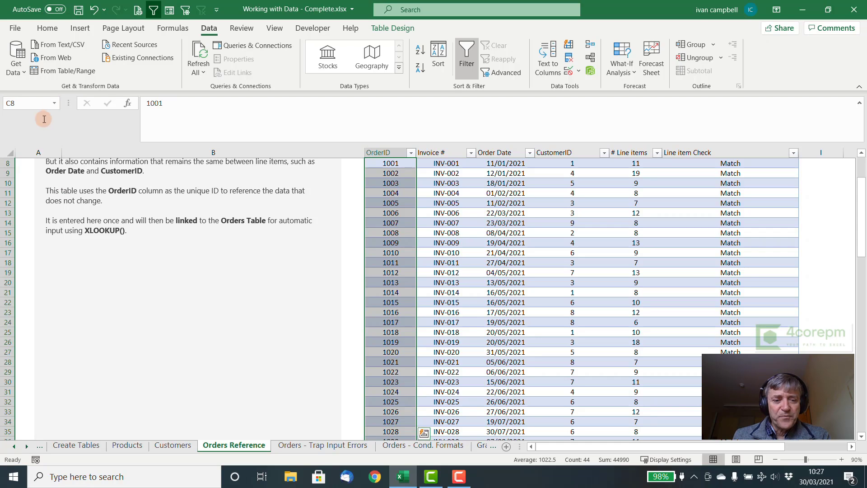
pyautogui.scroll(3, 478, 262)
pyautogui.scroll(-2, 477, 262)
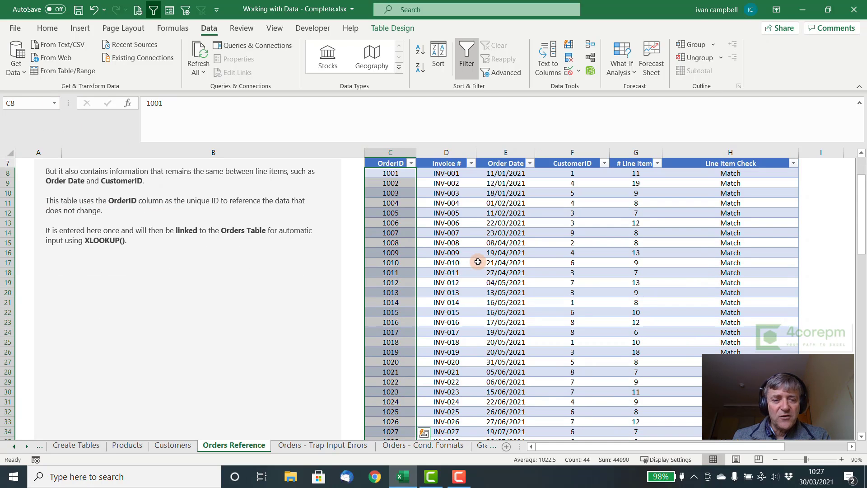
# Switch to the Orders - Cond. Formats sheet and go to the Orders_list named range from there
pyautogui.click(339, 446)
pyautogui.click(382, 447)
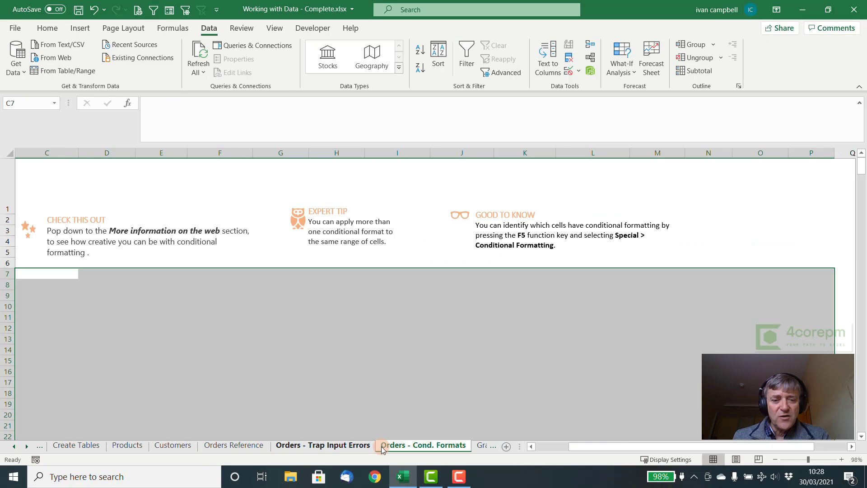
pyautogui.click(53, 103)
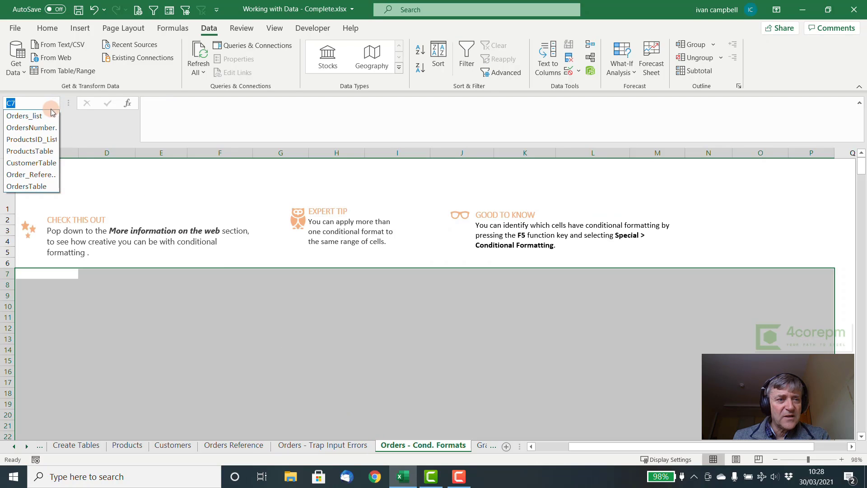
pyautogui.click(34, 116)
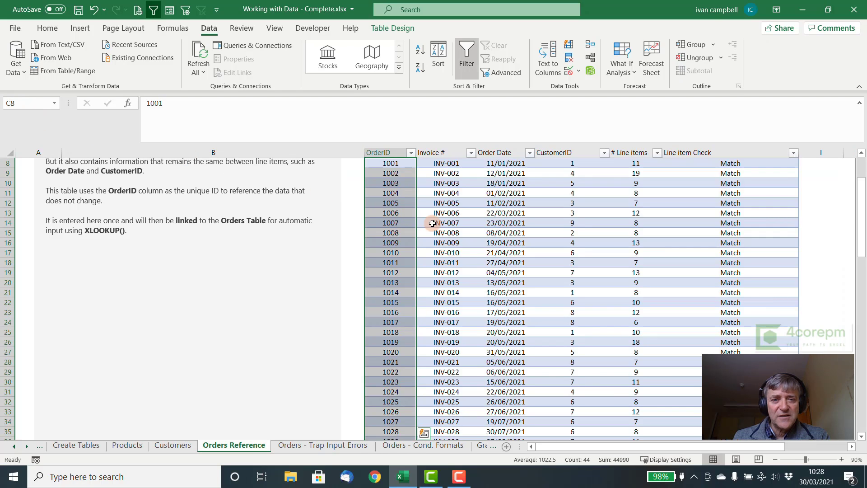
pyautogui.scroll(3, 432, 223)
pyautogui.scroll(-1, 432, 223)
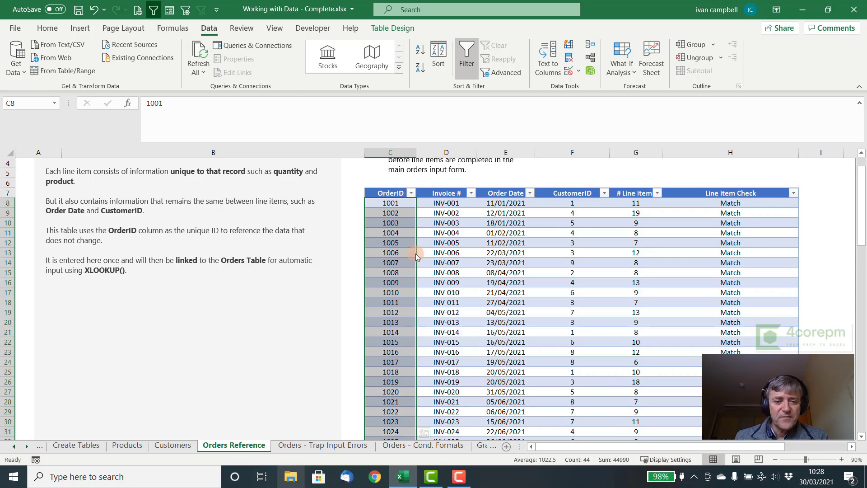
# Select all OrderNumber data on the Orders - Trap Input Errors sheet and set its data validation to allow a List
pyautogui.click(309, 446)
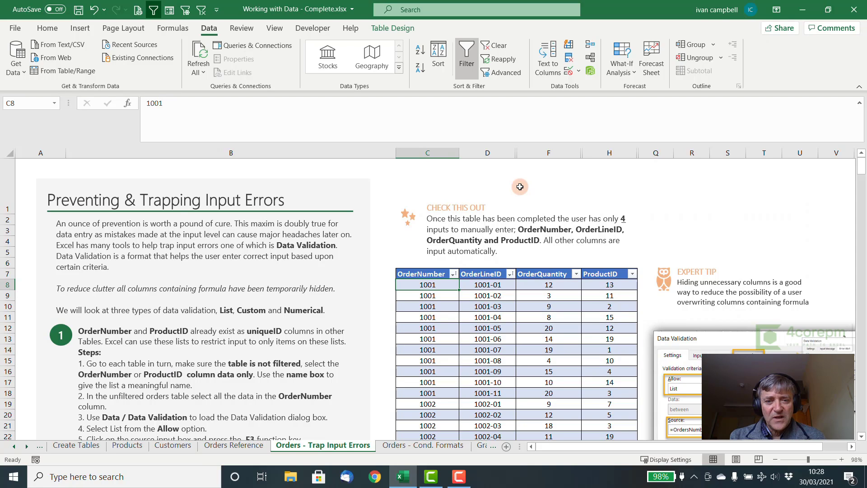
pyautogui.hotkey('ctrl', 'shift', 'Down')
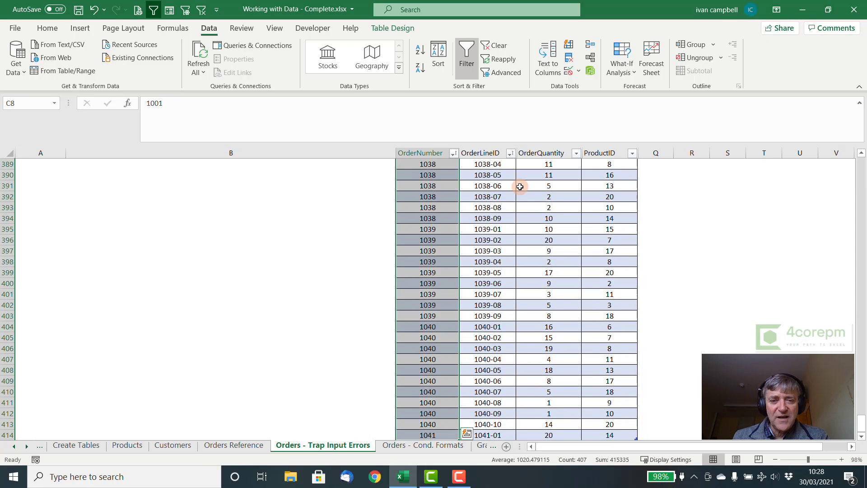
pyautogui.scroll(-3, 574, 262)
pyautogui.scroll(13, 574, 262)
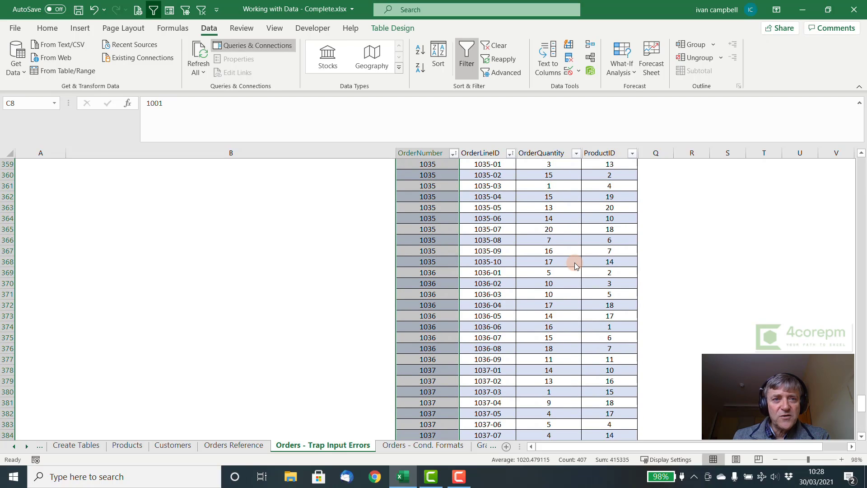
pyautogui.click(578, 74)
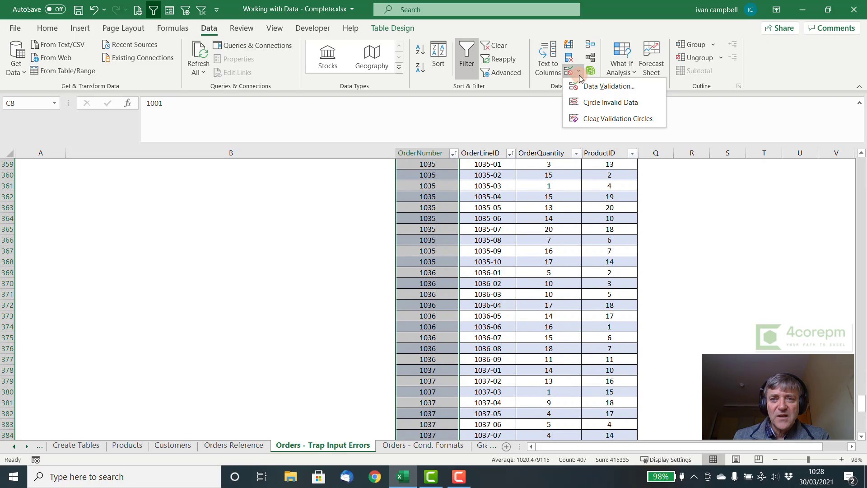
pyautogui.click(586, 86)
pyautogui.click(527, 119)
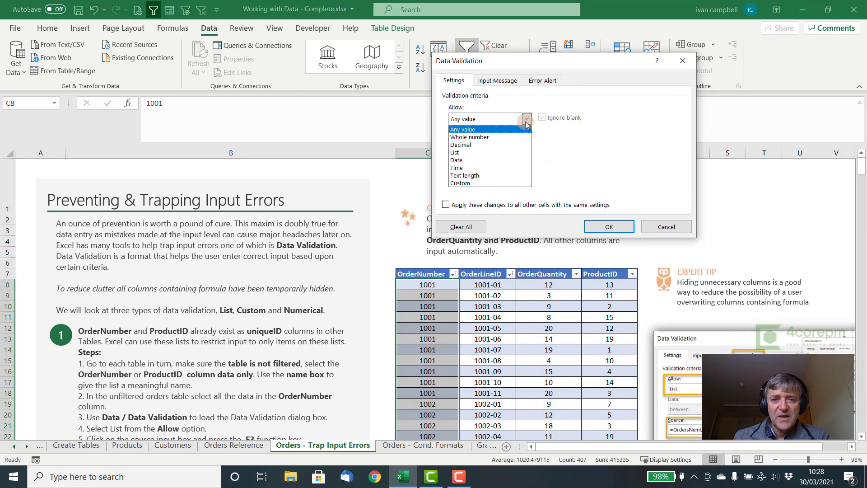
pyautogui.click(467, 153)
# Set the validation list's source to the named range Orders_list
pyautogui.click(469, 163)
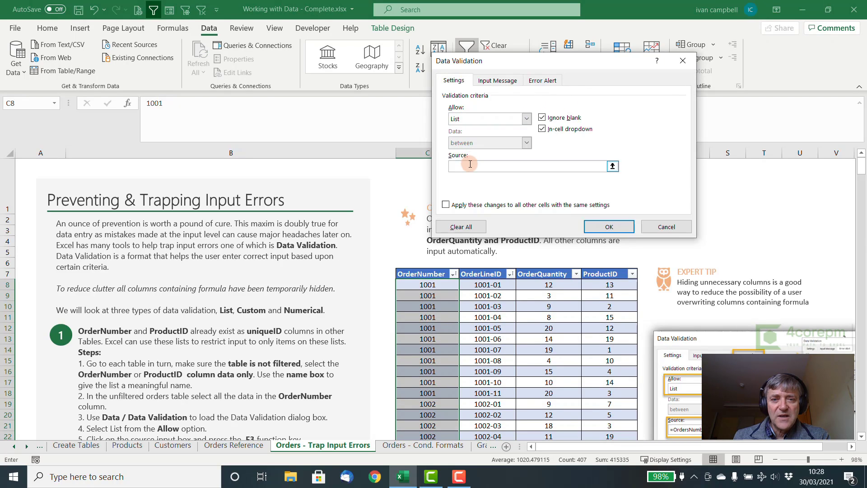
pyautogui.press('F3')
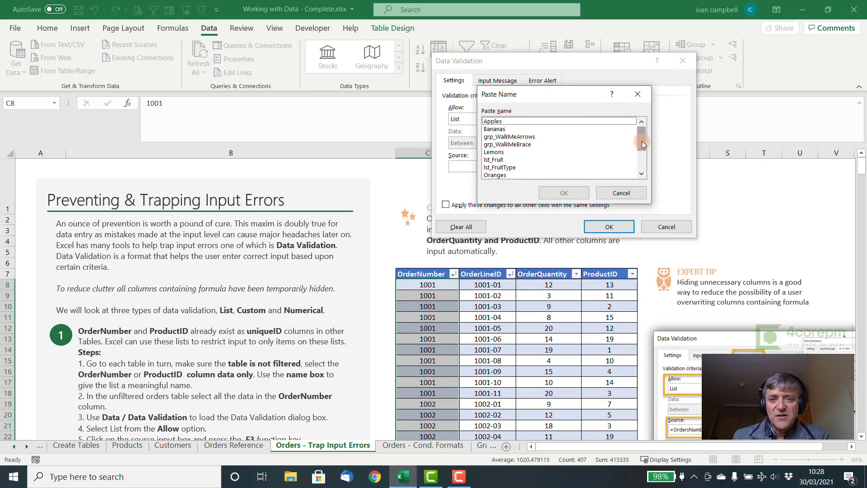
pyautogui.moveTo(641, 141); pyautogui.dragTo(641, 156)
pyautogui.click(513, 144)
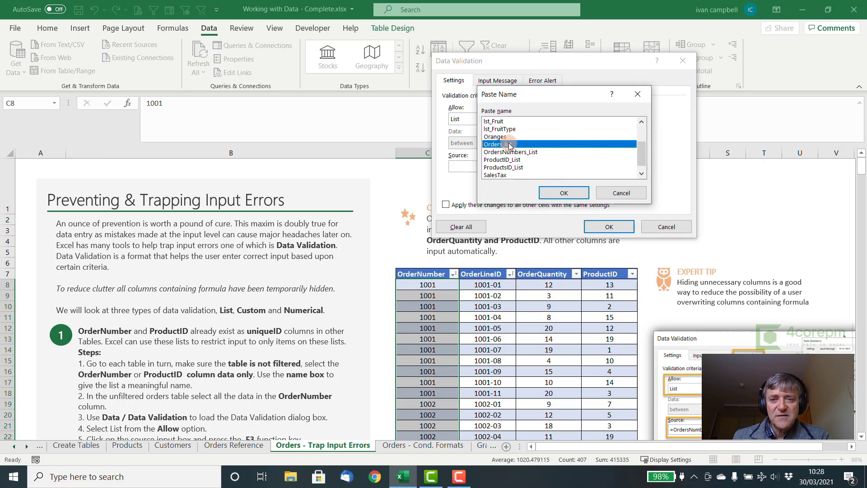
pyautogui.click(562, 192)
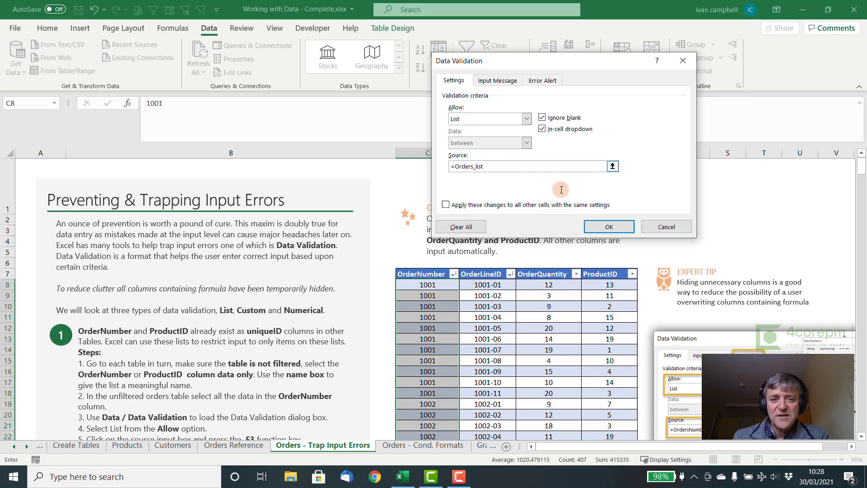
# Add a Stop error alert titled "Invalid Order" with the message "Please pick from dropdown." and apply the validation
pyautogui.click(547, 81)
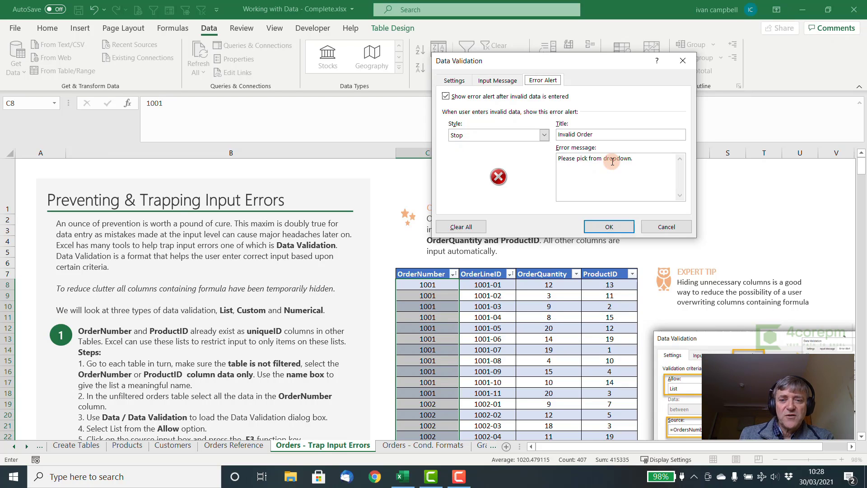
pyautogui.click(609, 227)
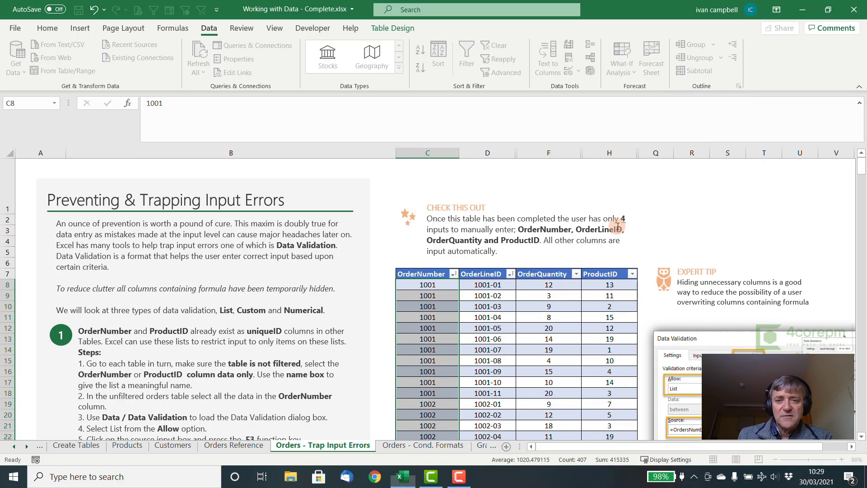
# Open the validation dropdown of the first OrderNumber cell, C8, and look through the order numbers offered
pyautogui.click(464, 284)
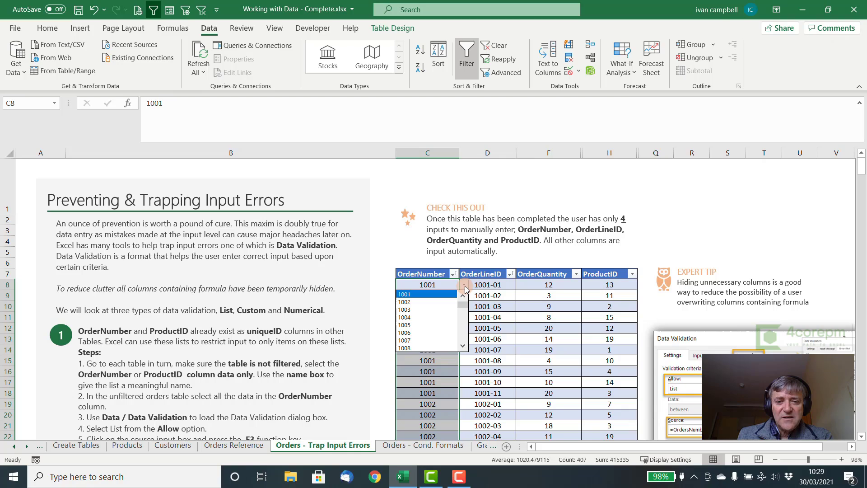
pyautogui.moveTo(465, 301)
pyautogui.mouseDown()
pyautogui.moveTo(464, 345)
pyautogui.moveTo(465, 294)
pyautogui.moveTo(464, 351)
pyautogui.moveTo(465, 299)
pyautogui.mouseUp()
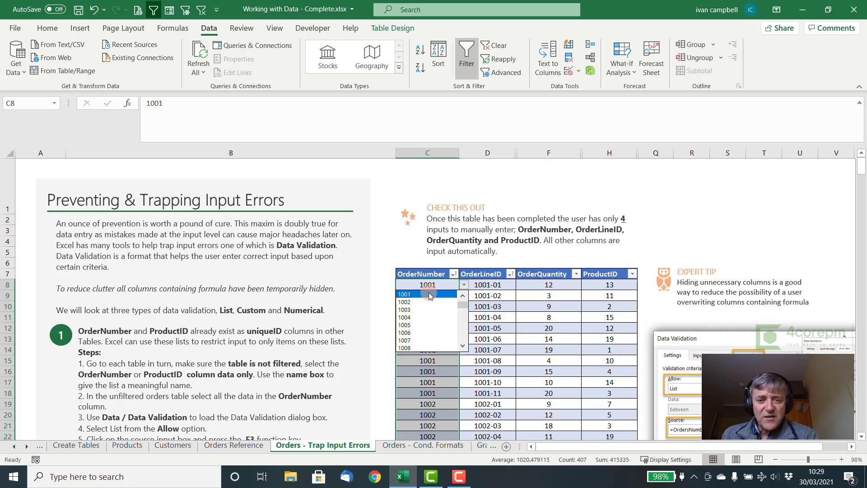
# Step through the order numbers in C8's validation dropdown and close the list without choosing a different entry
pyautogui.press('Down')
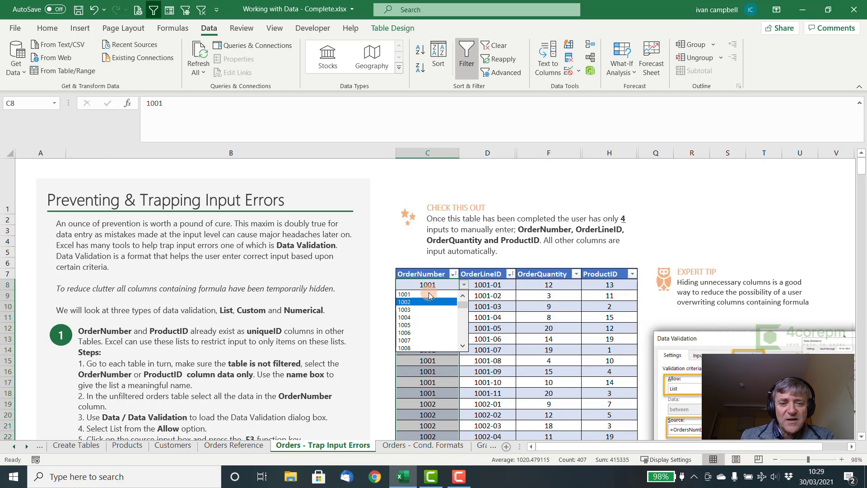
pyautogui.press('Up')
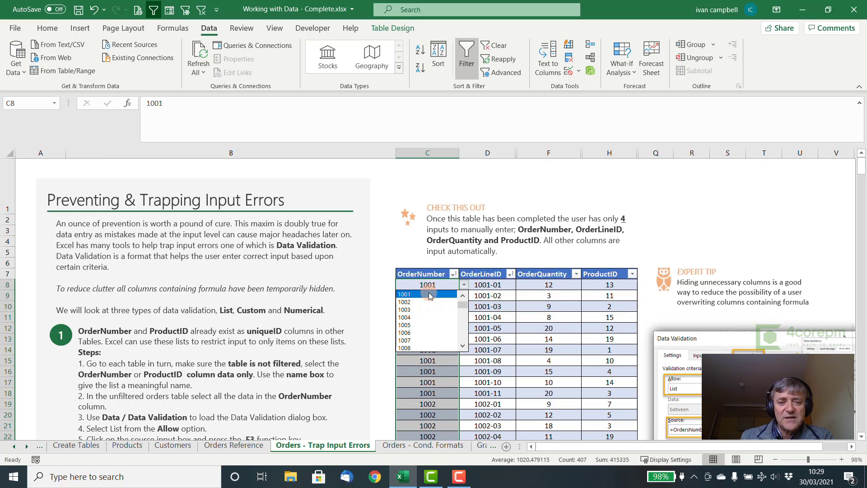
pyautogui.press('Escape')
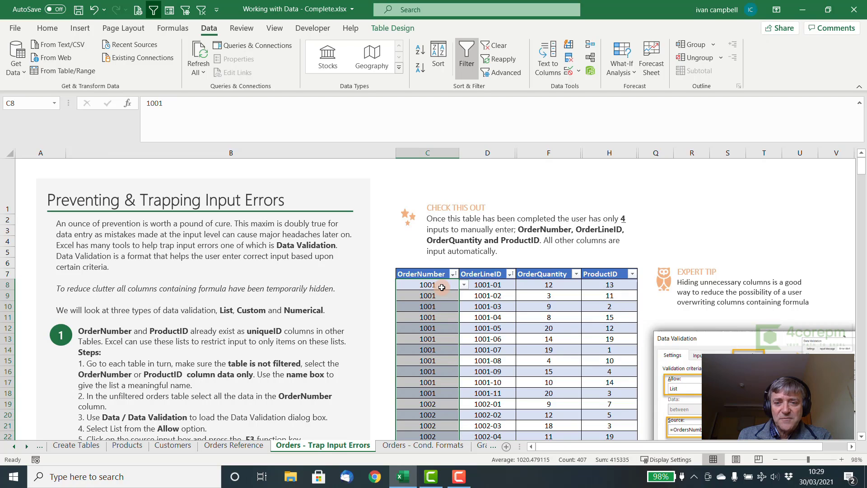
# Select all ProductID data from H8 down and set its data validation to allow a List, keeping the Stop alert style
pyautogui.click(627, 287)
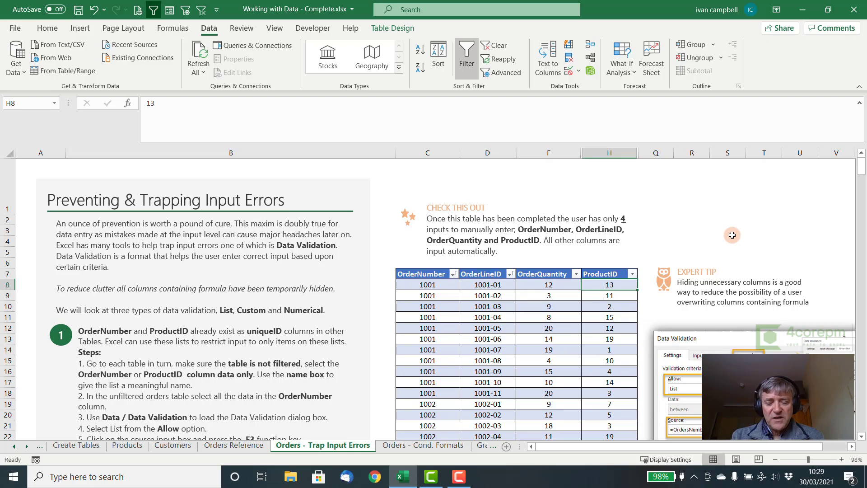
pyautogui.hotkey('ctrl', 'shift', 'Down')
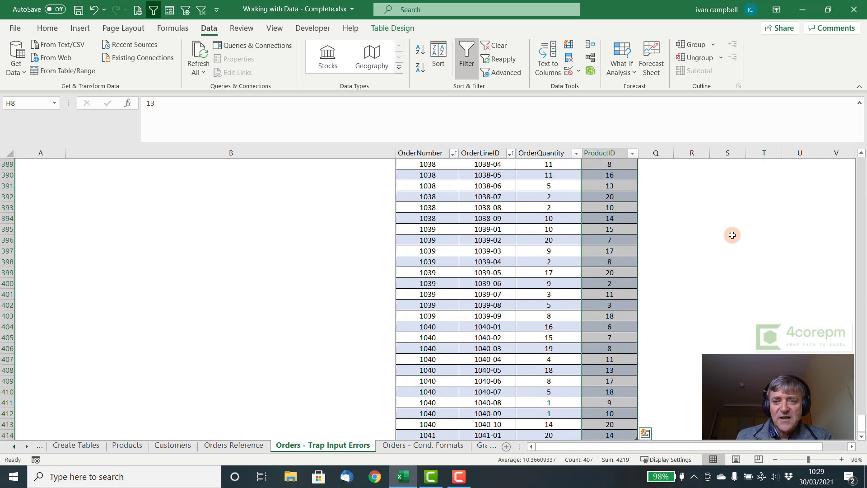
pyautogui.scroll(15, 732, 235)
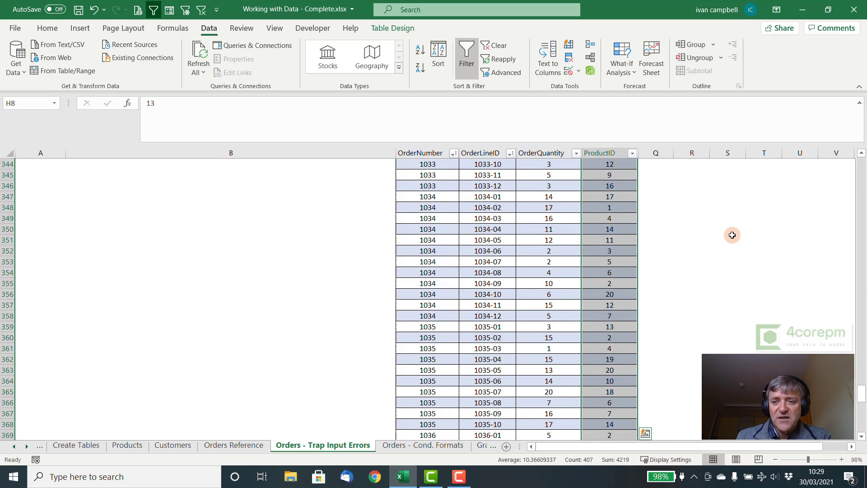
pyautogui.scroll(9, 732, 235)
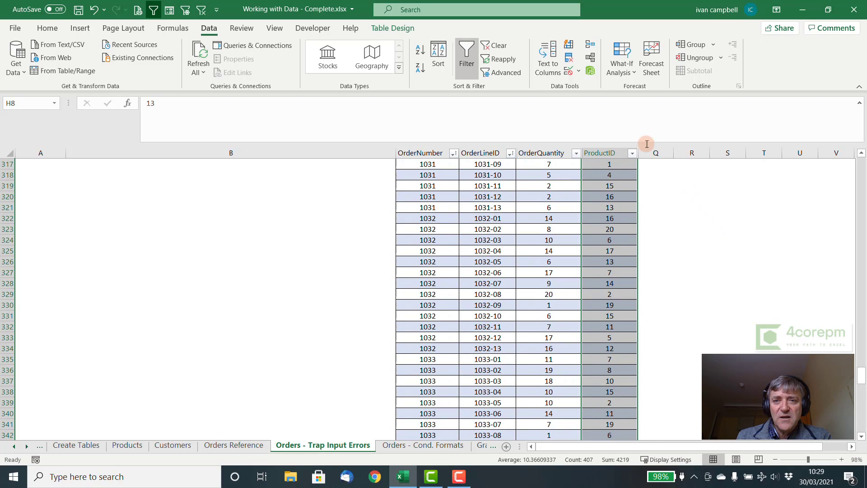
pyautogui.click(580, 74)
pyautogui.click(587, 84)
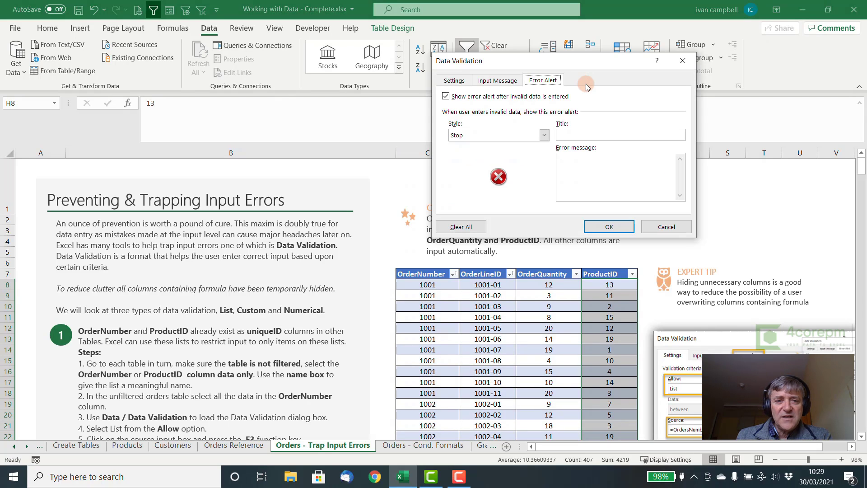
pyautogui.click(544, 135)
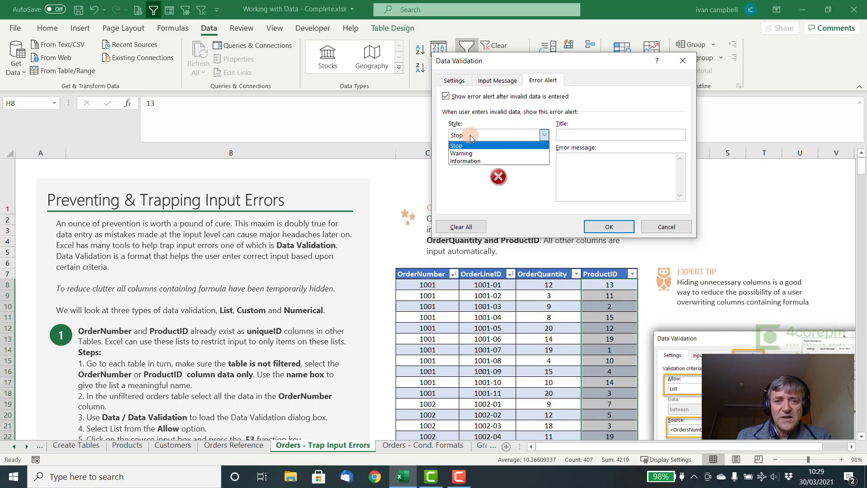
pyautogui.click(470, 135)
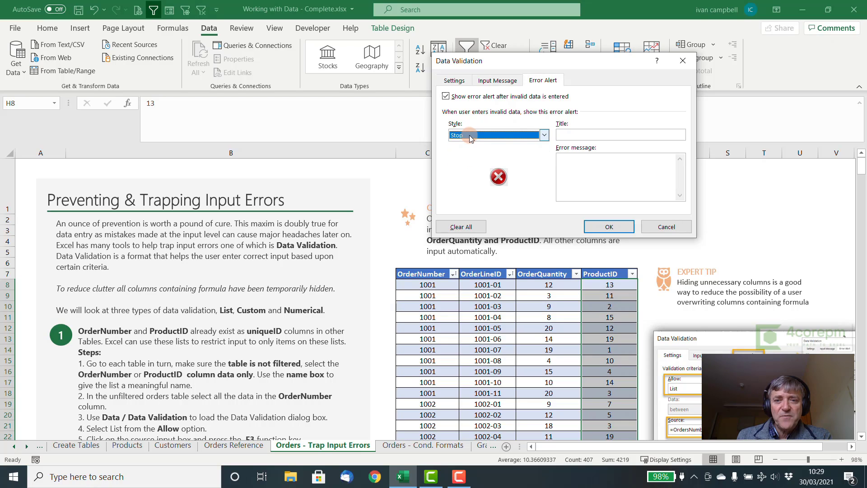
pyautogui.click(456, 80)
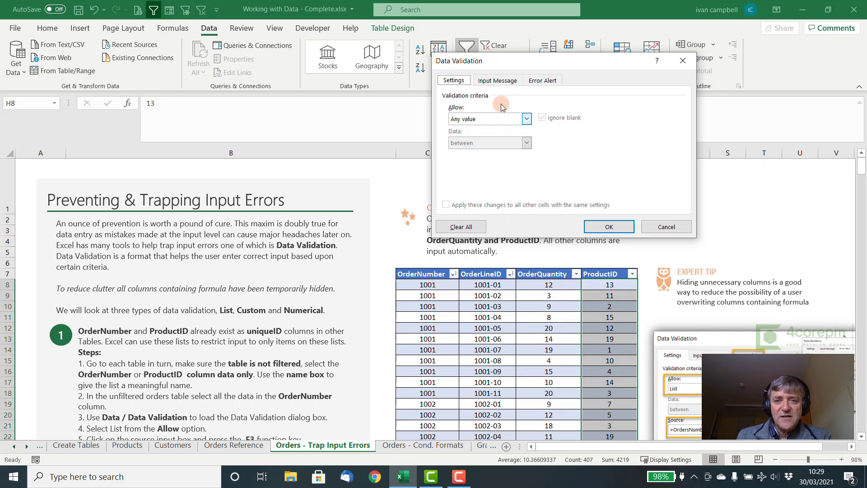
pyautogui.click(525, 119)
pyautogui.click(455, 152)
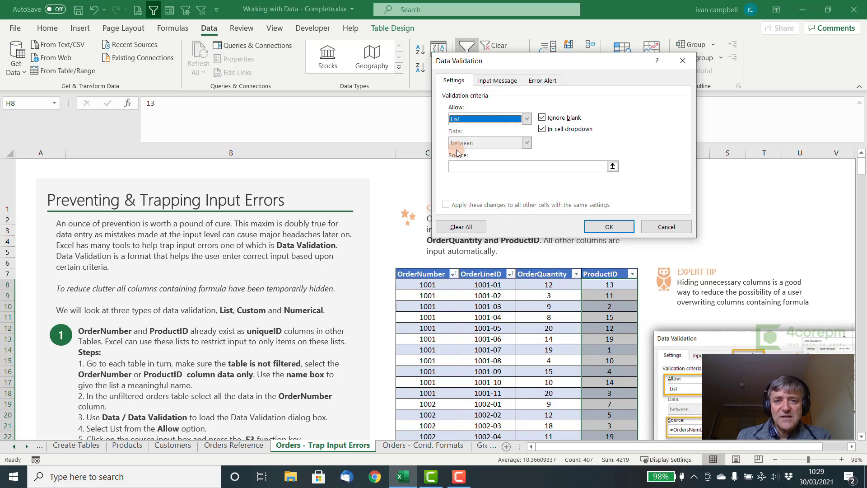
# Set the ProductID validation list's source to the named range ProductsID_List
pyautogui.click(474, 167)
pyautogui.press('F3')
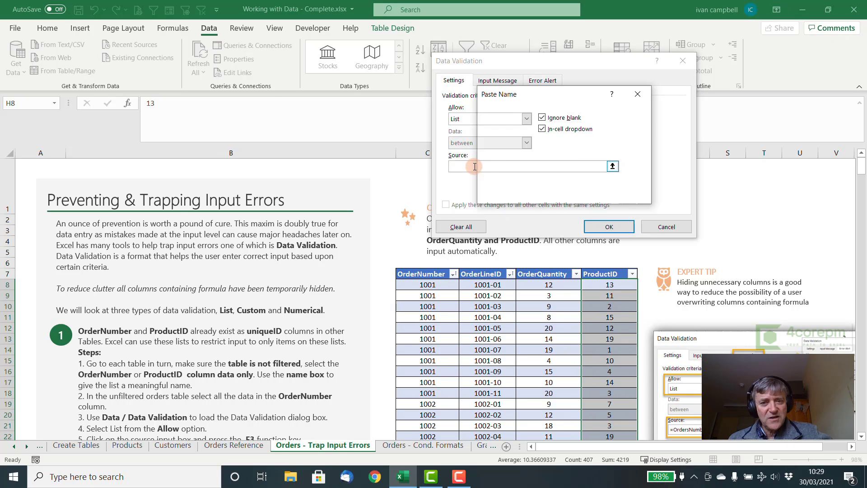
pyautogui.moveTo(641, 146); pyautogui.dragTo(520, 169)
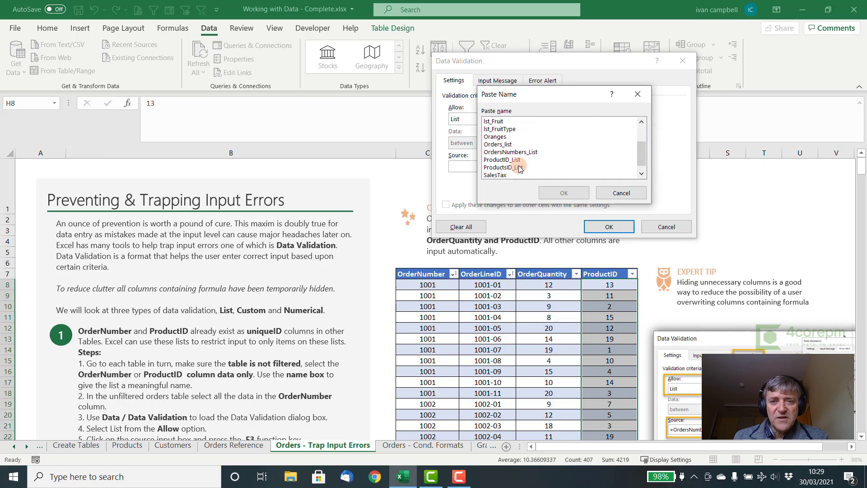
pyautogui.click(520, 168)
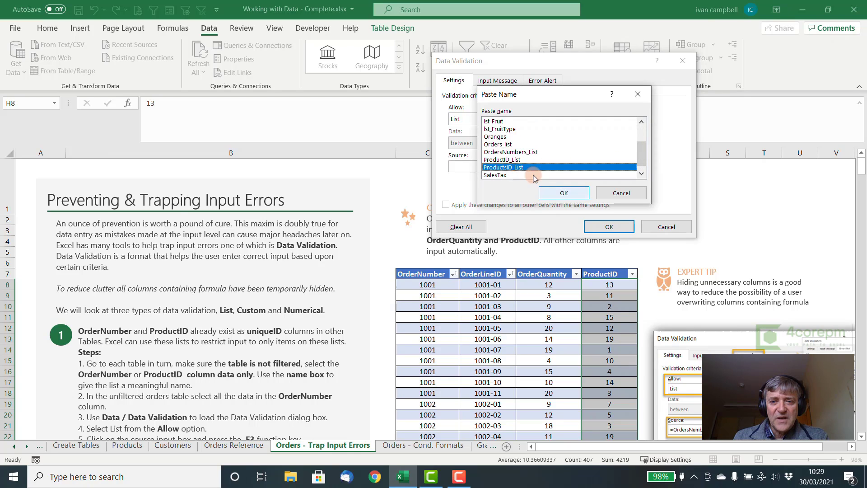
pyautogui.click(566, 195)
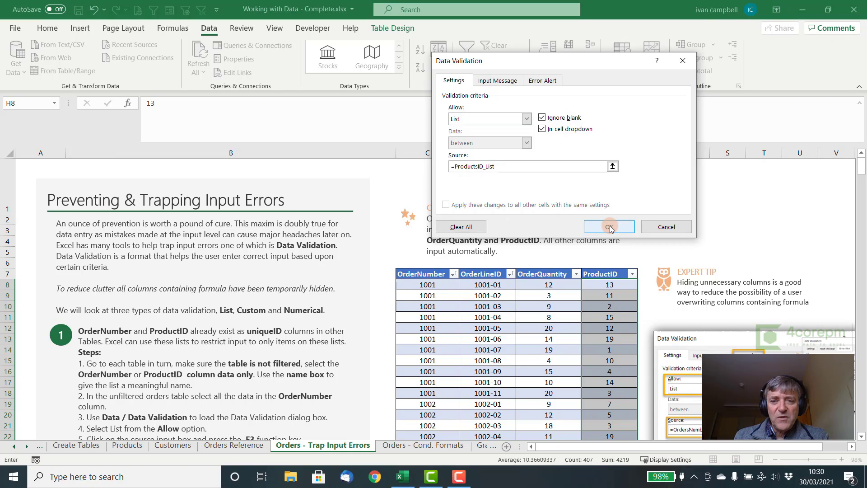
# Add a Stop error alert titled "invalid product code" with the message "please pick from dropdown" and apply the ProductID validation
pyautogui.click(543, 80)
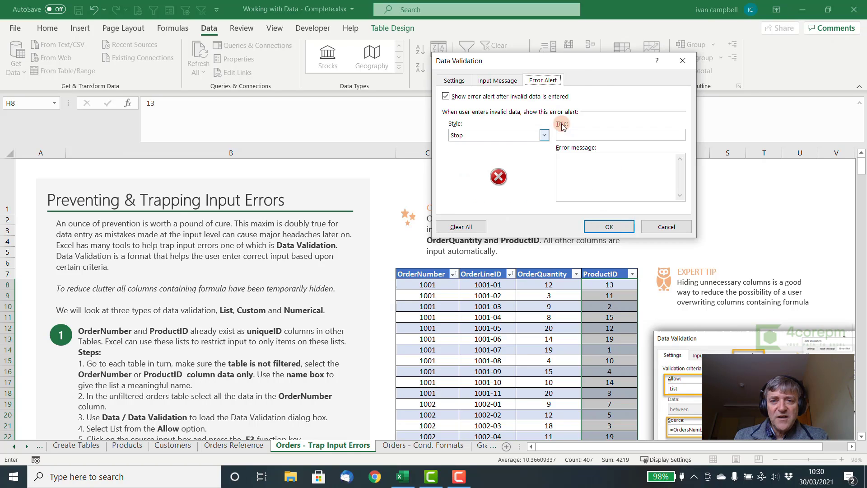
pyautogui.click(569, 138)
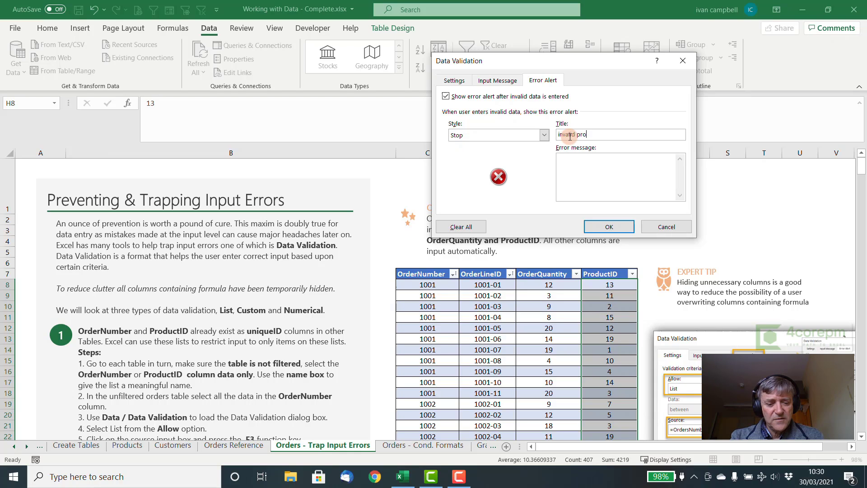
pyautogui.write('invalid product code')
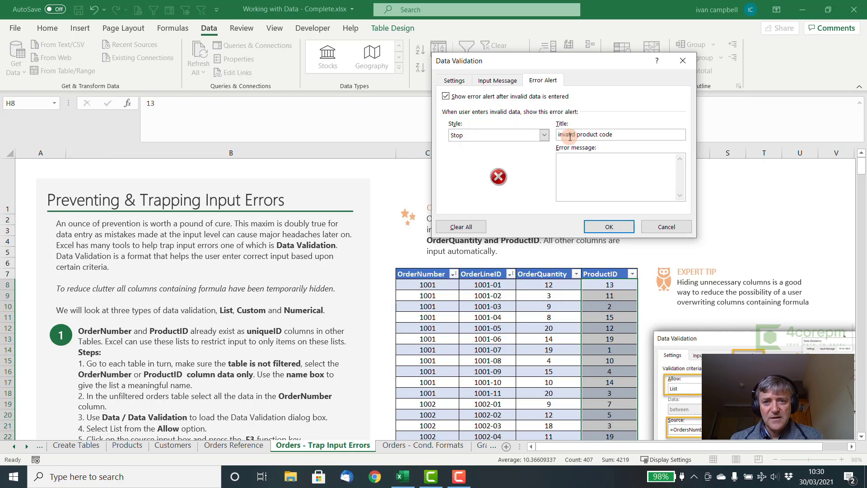
pyautogui.click(580, 162)
pyautogui.write('plea')
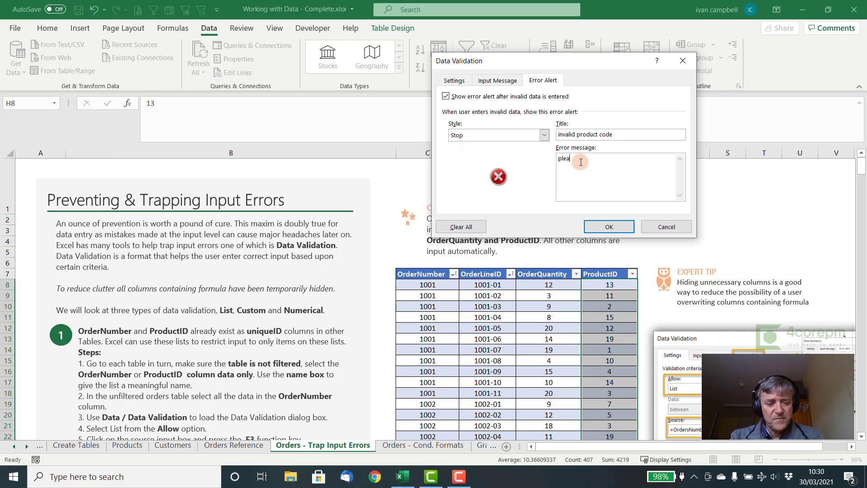
pyautogui.write('se pick from ')
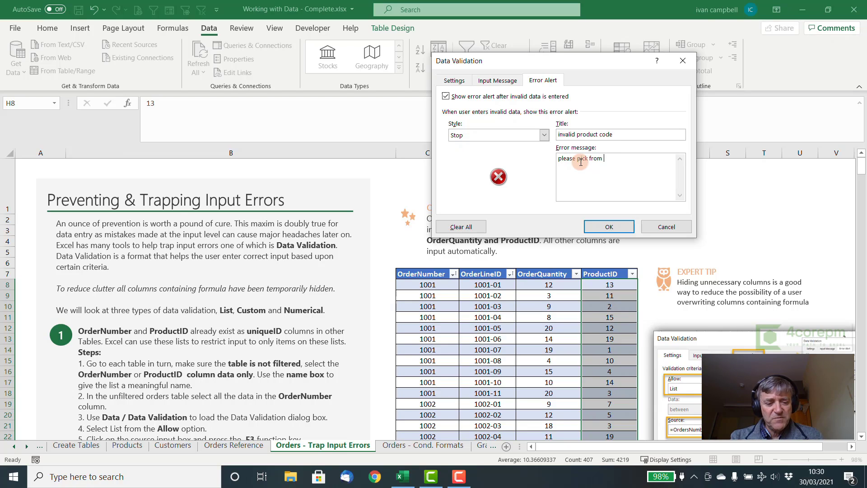
pyautogui.write('dropdown')
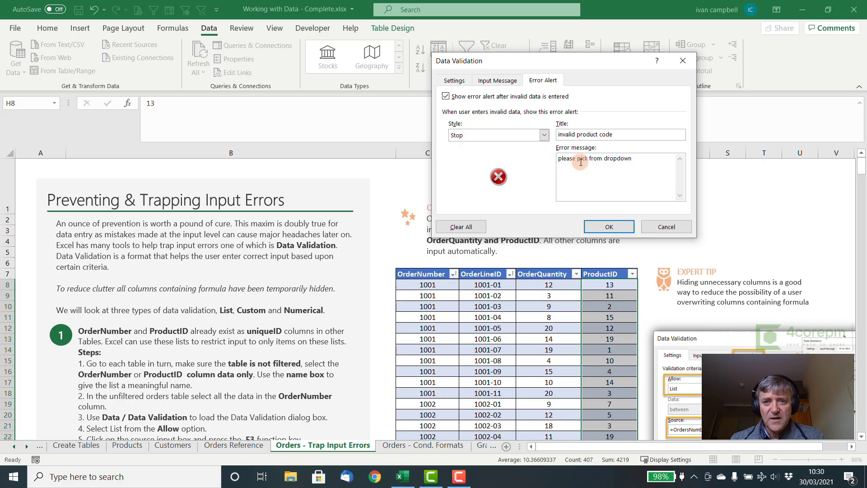
pyautogui.click(612, 228)
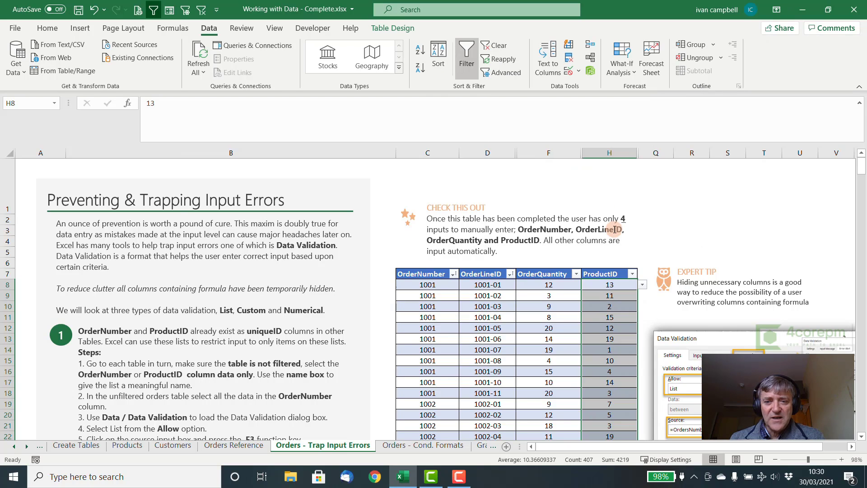
# Look through the validation dropdown of the first ProductID cell, H8, and pick product 1
pyautogui.click(642, 284)
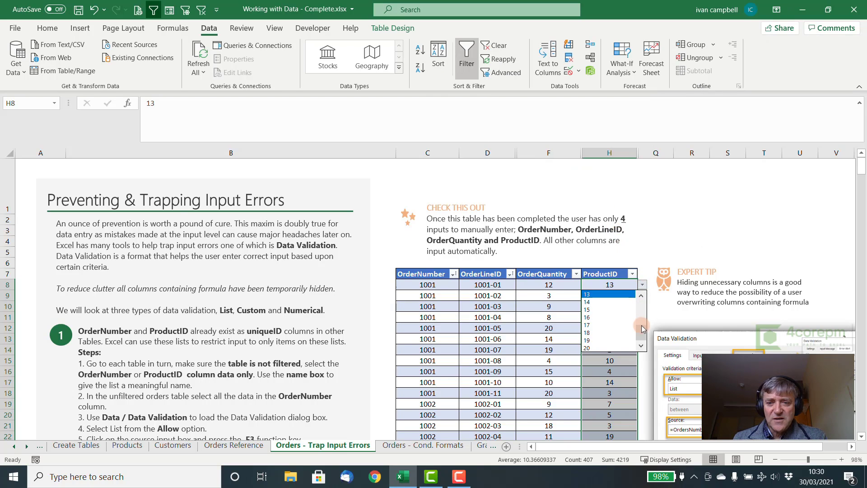
pyautogui.moveTo(642, 296); pyautogui.dragTo(642, 352)
pyautogui.moveTo(641, 335); pyautogui.dragTo(643, 292)
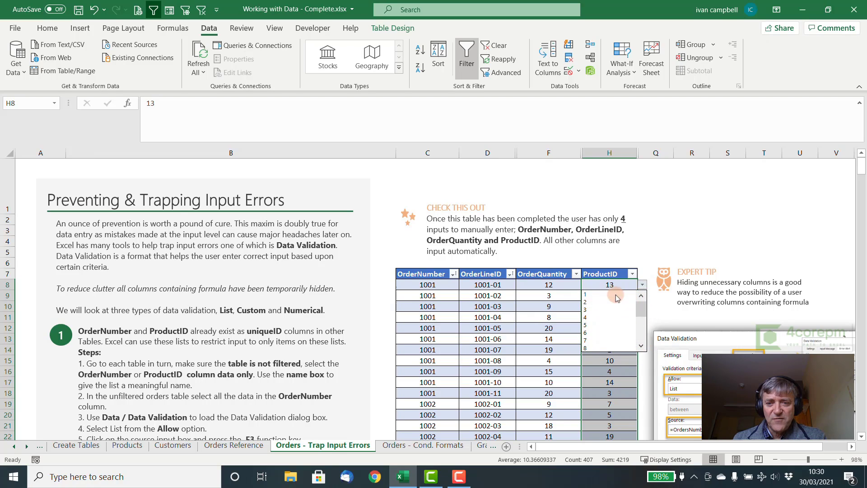
pyautogui.click(609, 296)
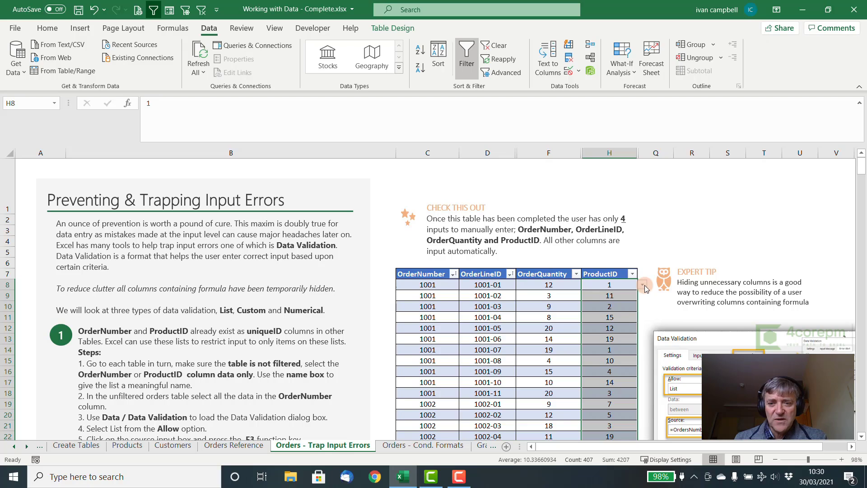
# Review the ProductID values in the Products sheet's table and return to the Orders - Trap Input Errors sheet
pyautogui.click(128, 445)
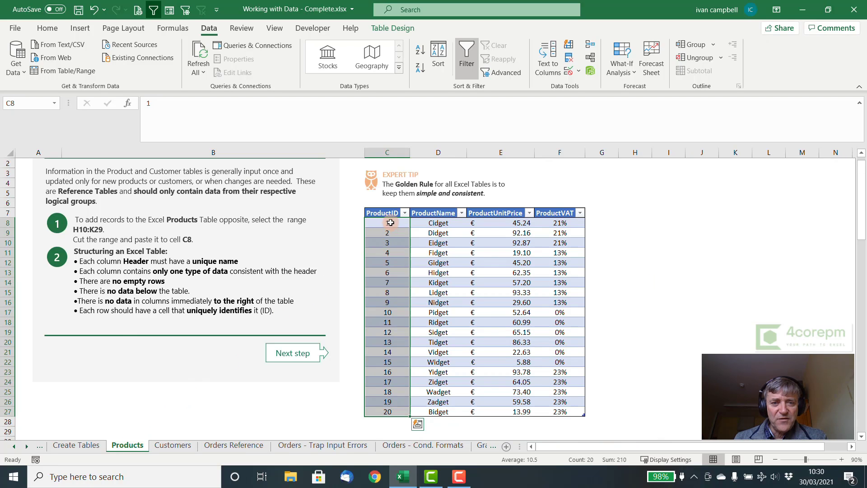
pyautogui.moveTo(387, 223); pyautogui.dragTo(383, 412)
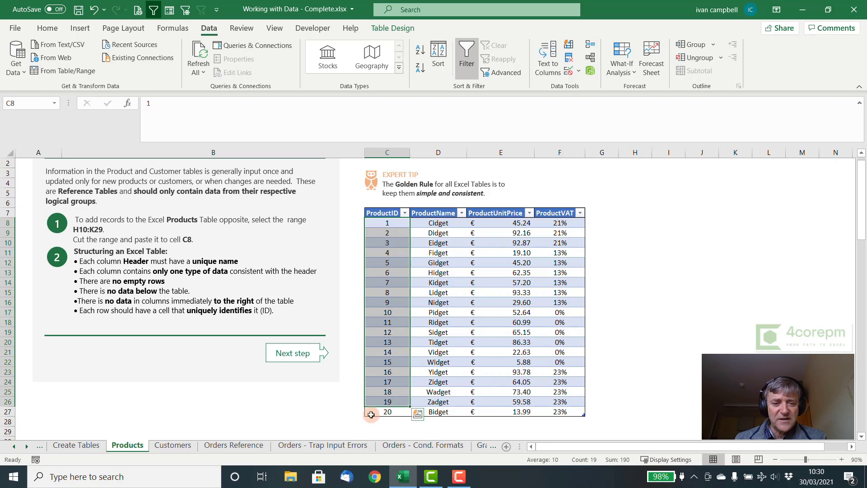
pyautogui.click(336, 445)
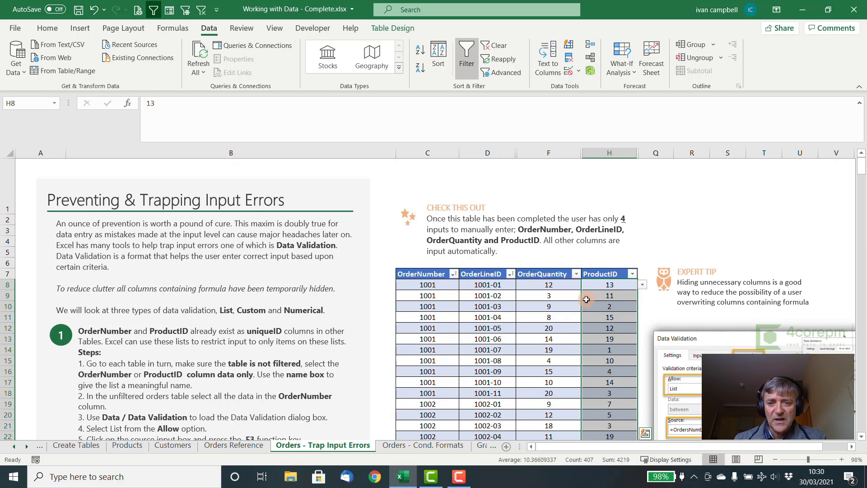
# Check the first OrderNumber and ProductID cells, C8 and H8, for their validation dropdowns
pyautogui.click(609, 284)
pyautogui.click(435, 285)
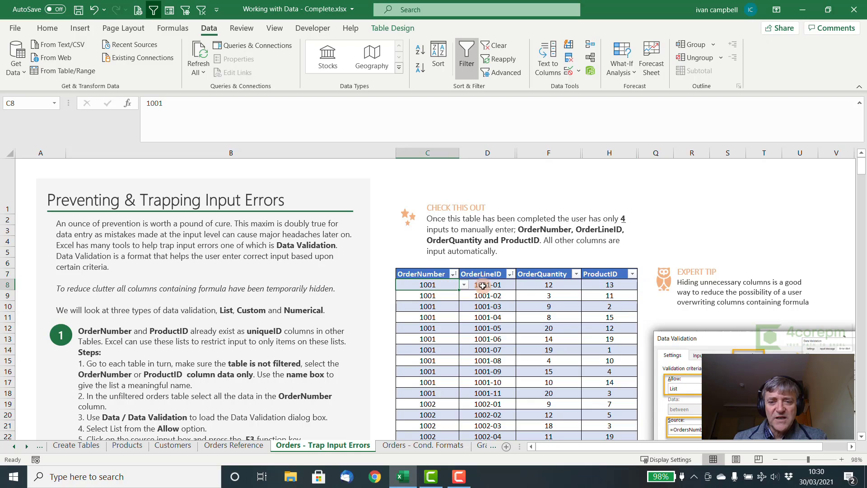
pyautogui.click(603, 286)
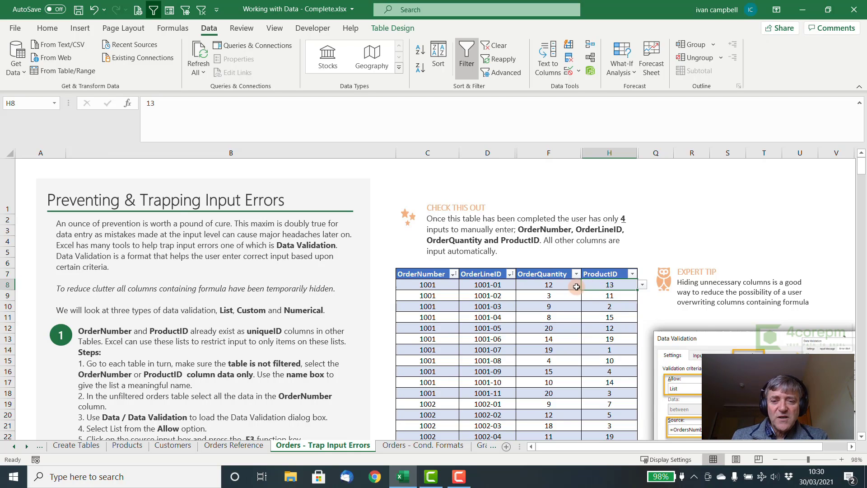
# Set data validation on all OrderQuantity data, starting at F8, to allow whole numbers between 1 and 50
pyautogui.click(561, 284)
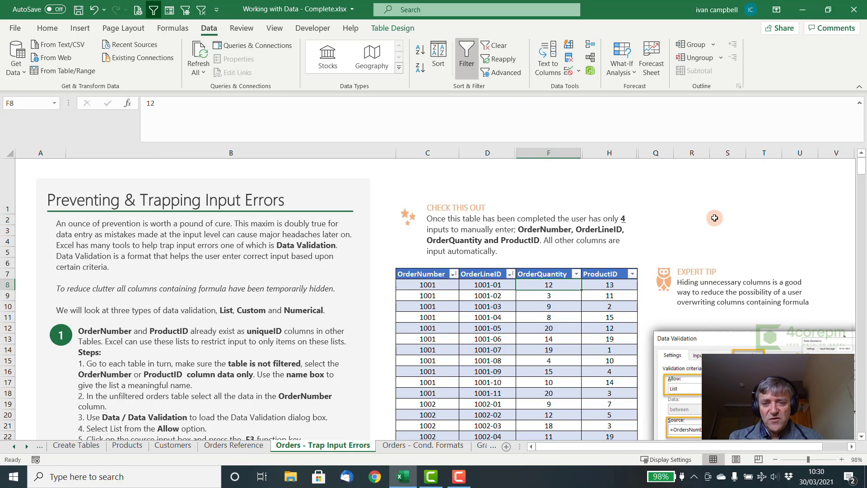
pyautogui.hotkey('ctrl', 'shift', 'Down')
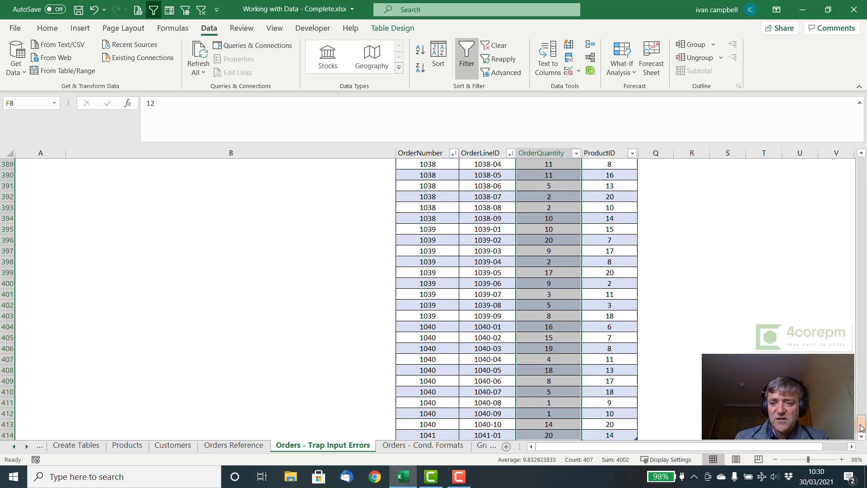
pyautogui.moveTo(866, 308); pyautogui.dragTo(823, 142)
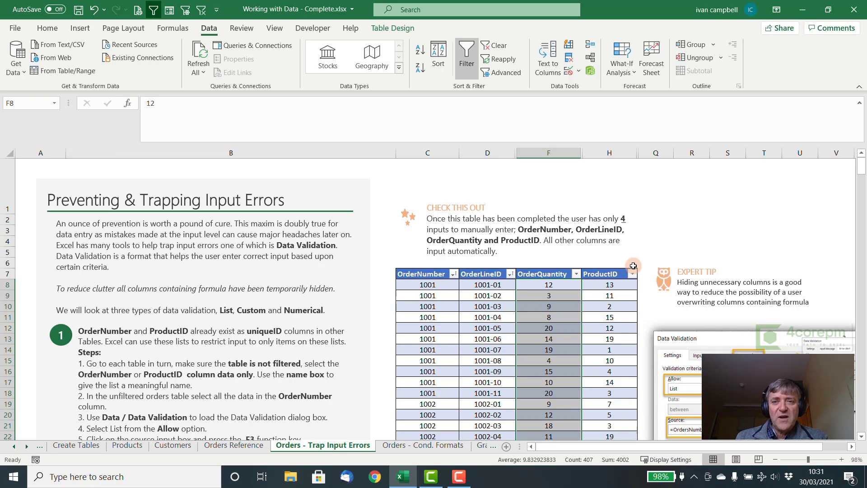
pyautogui.click(578, 71)
pyautogui.click(585, 86)
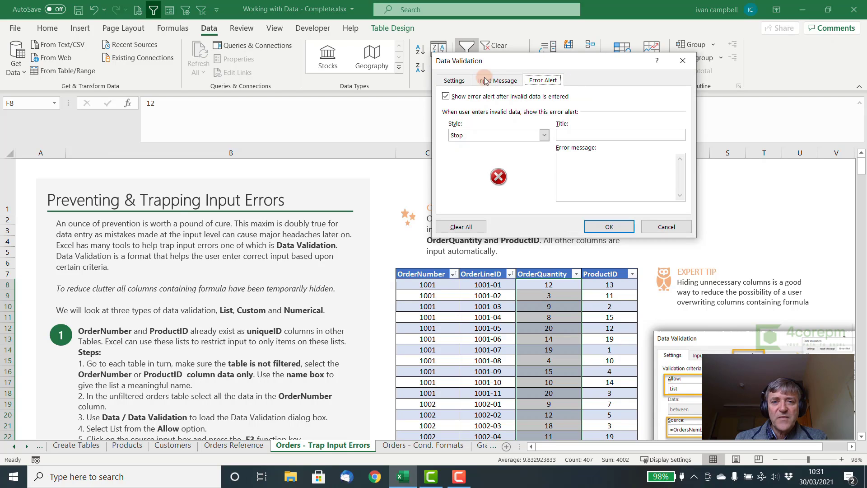
pyautogui.click(456, 81)
pyautogui.click(527, 119)
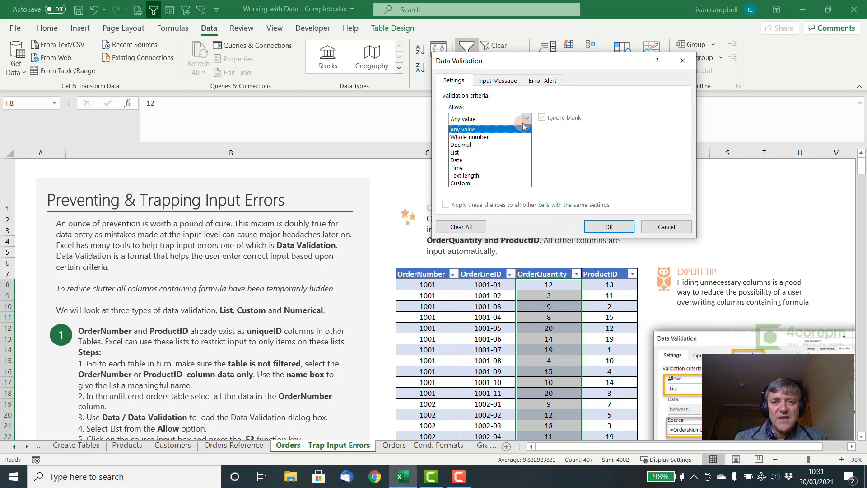
pyautogui.click(487, 137)
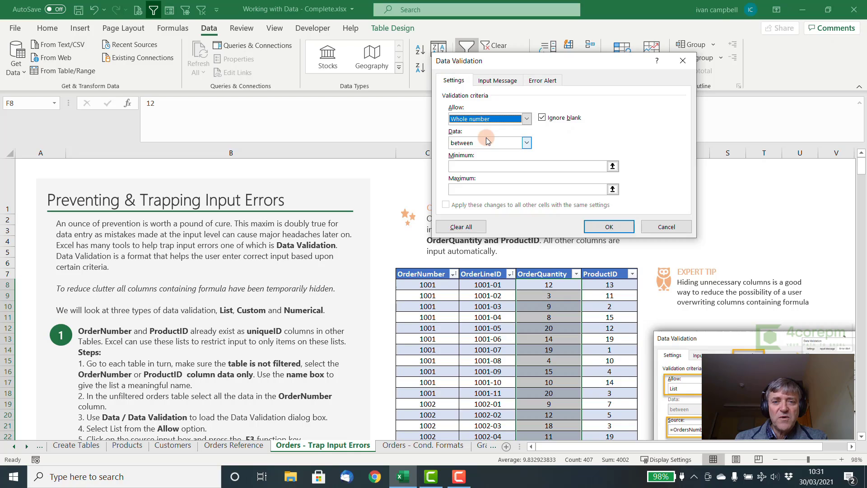
pyautogui.click(471, 167)
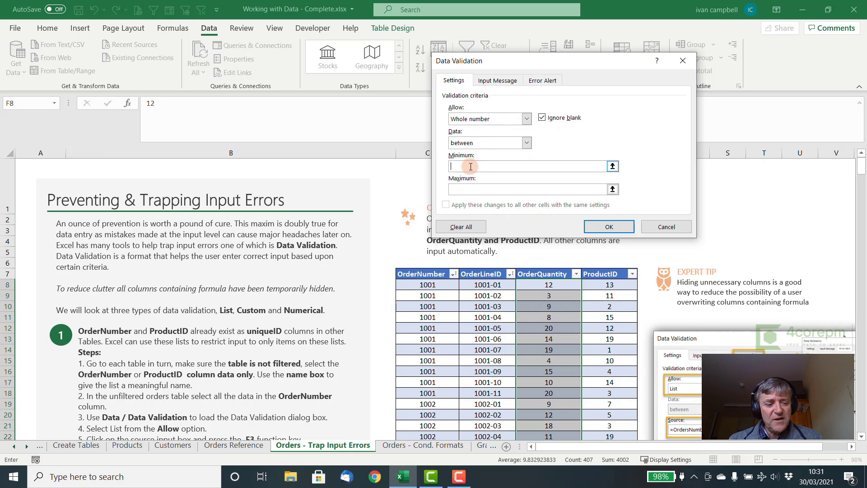
pyautogui.write('1')
pyautogui.click(473, 189)
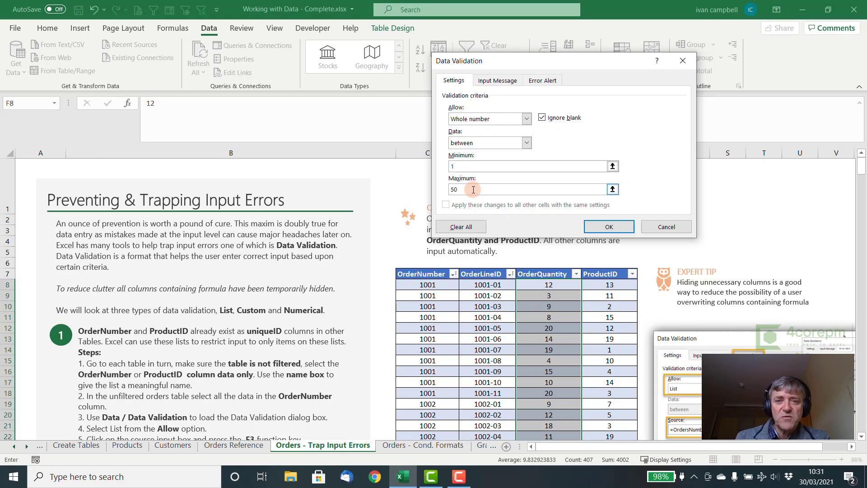
# Add an Information error alert titled "Is this correct" with the message "order > 50 ?" and apply the OrderQuantity validation
pyautogui.click(533, 81)
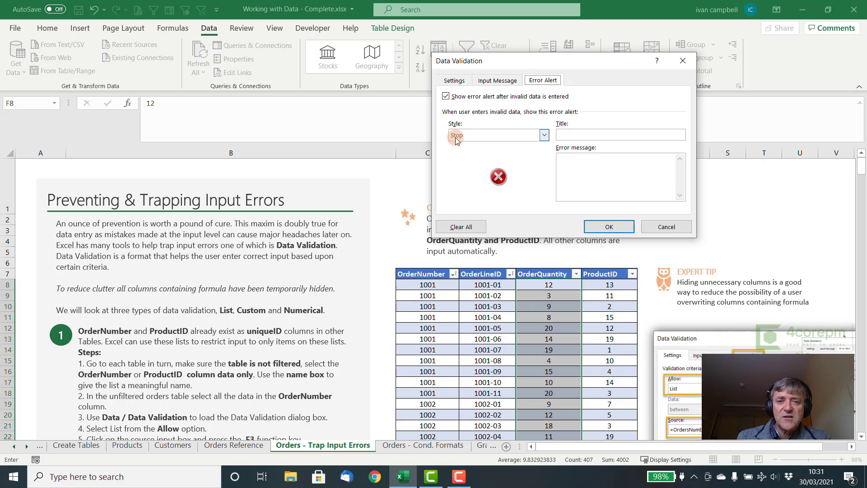
pyautogui.click(544, 135)
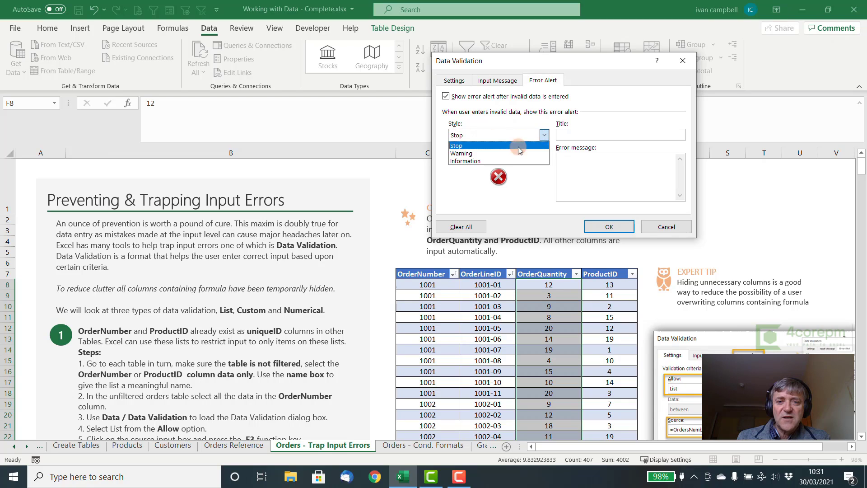
pyautogui.click(465, 161)
pyautogui.click(571, 134)
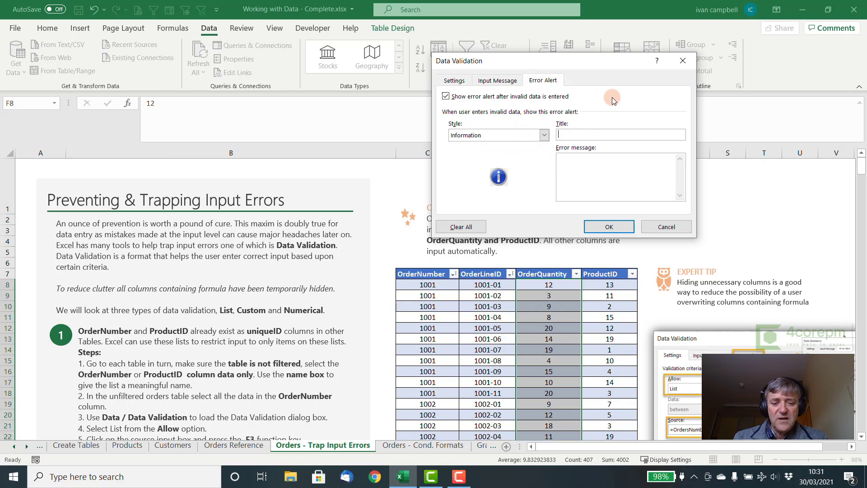
pyautogui.write('Is this c')
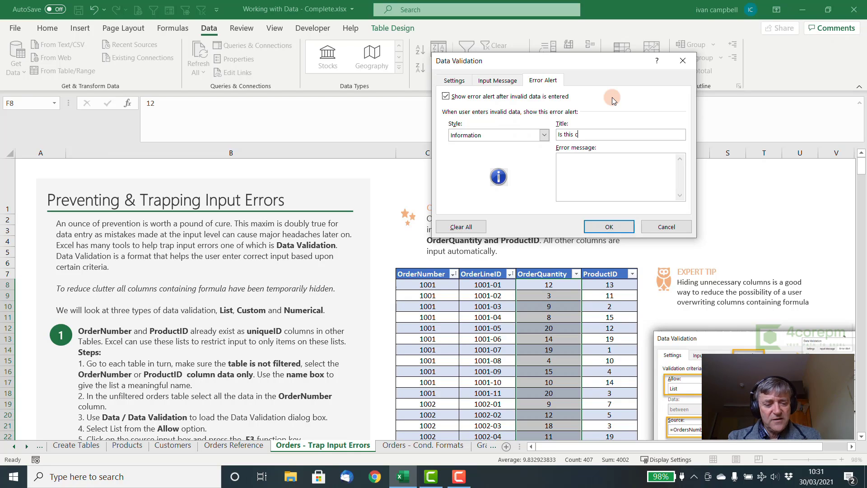
pyautogui.write('orrect')
pyautogui.click(583, 160)
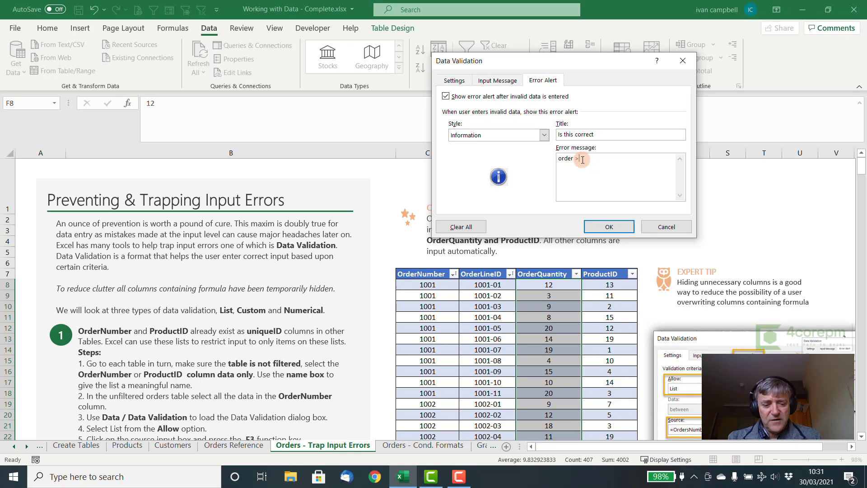
pyautogui.write('order > 10 ?')
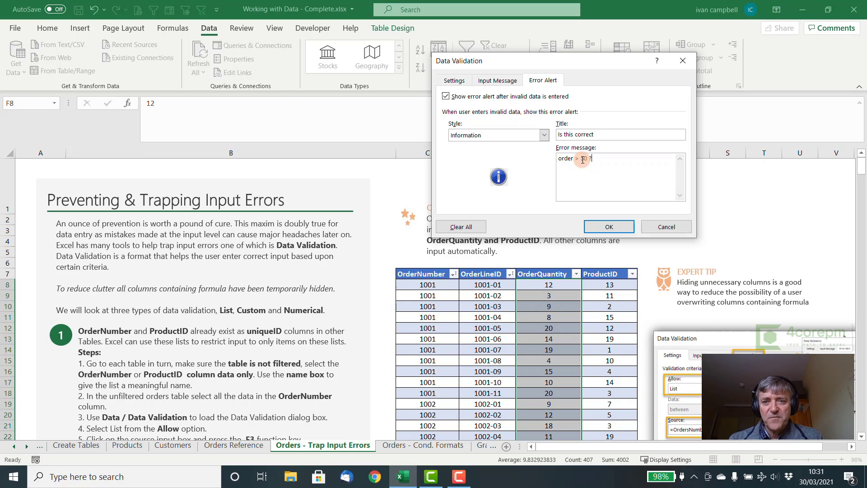
pyautogui.doubleClick(583, 159)
pyautogui.write('50')
pyautogui.click(612, 227)
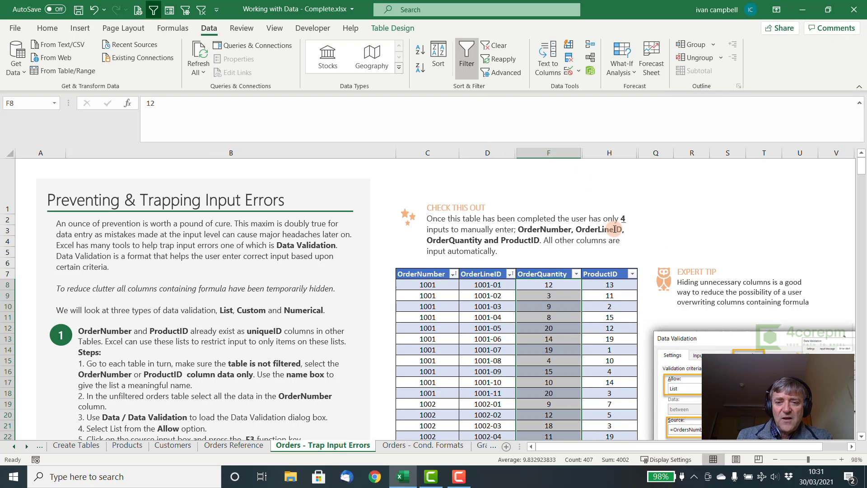
# Test the OrderQuantity validation by entering 51 in F8, and cancel the entry at the alert
pyautogui.click(568, 285)
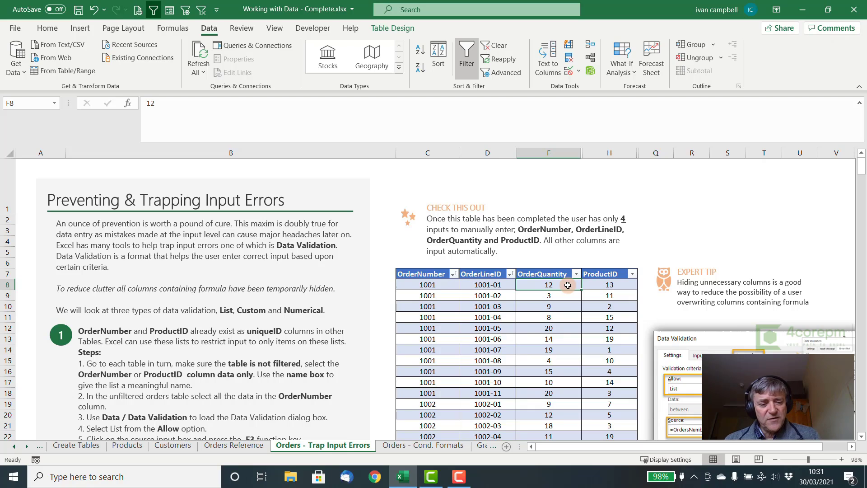
pyautogui.write('51')
pyautogui.press('Return')
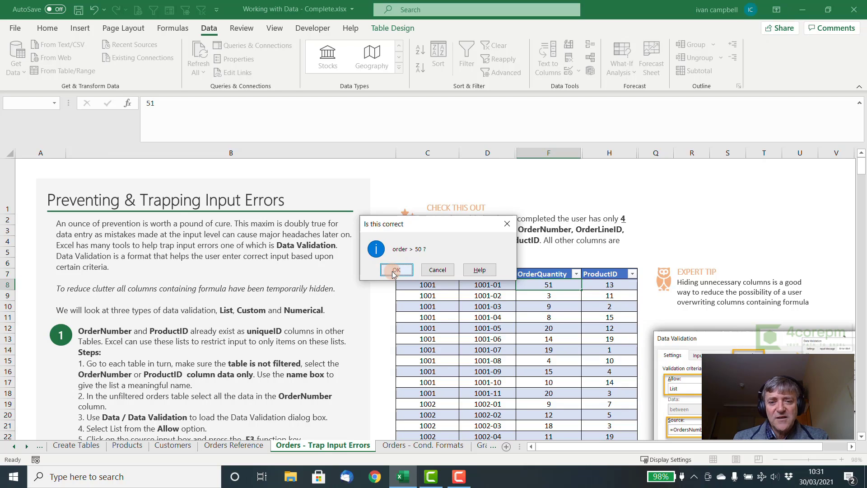
pyautogui.click(437, 270)
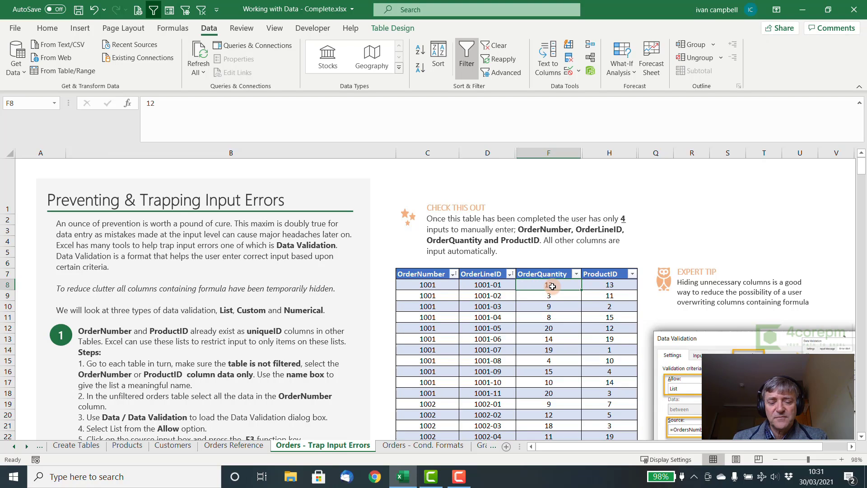
# Examine how the first OrderLineID in D8 is built from the OrderNumber in C8
pyautogui.click(495, 288)
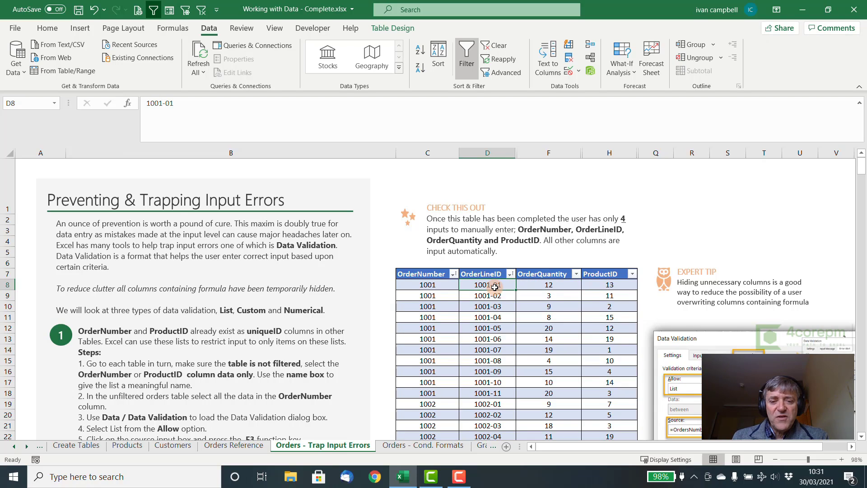
pyautogui.scroll(-4, 510, 307)
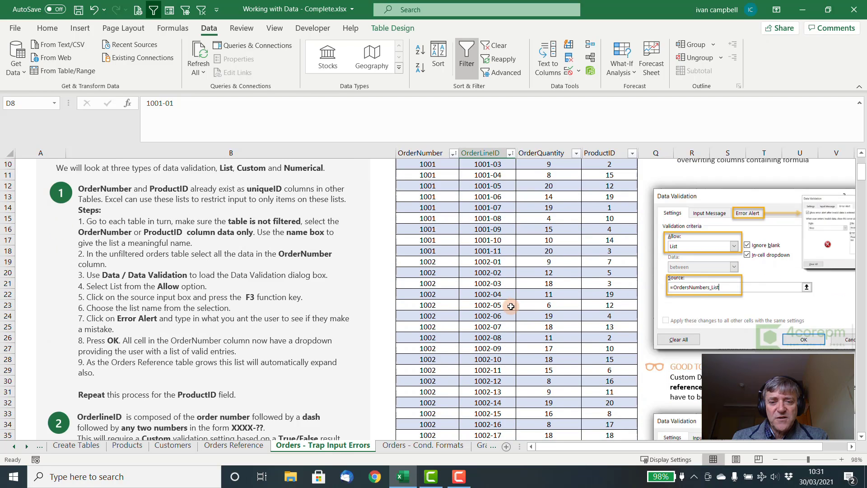
pyautogui.scroll(4, 511, 306)
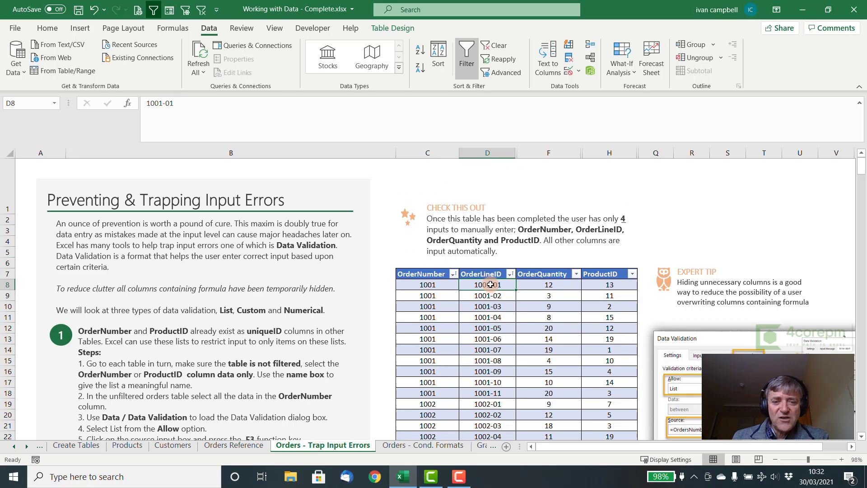
pyautogui.click(429, 285)
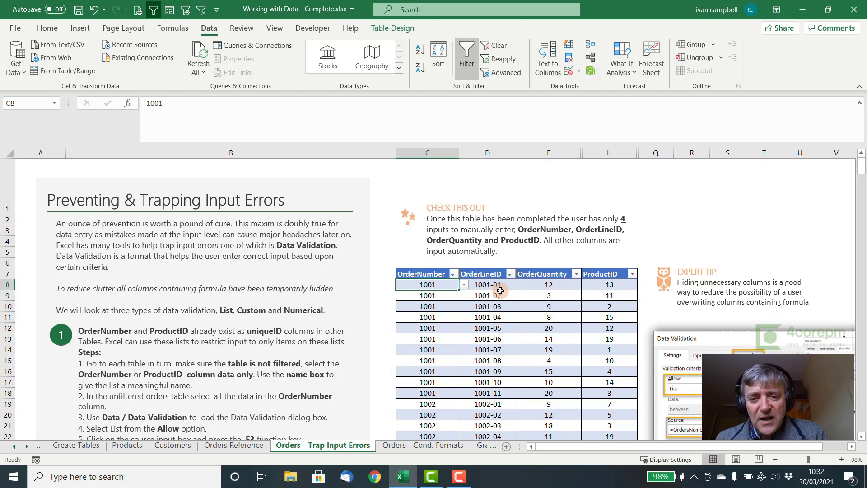
pyautogui.click(501, 285)
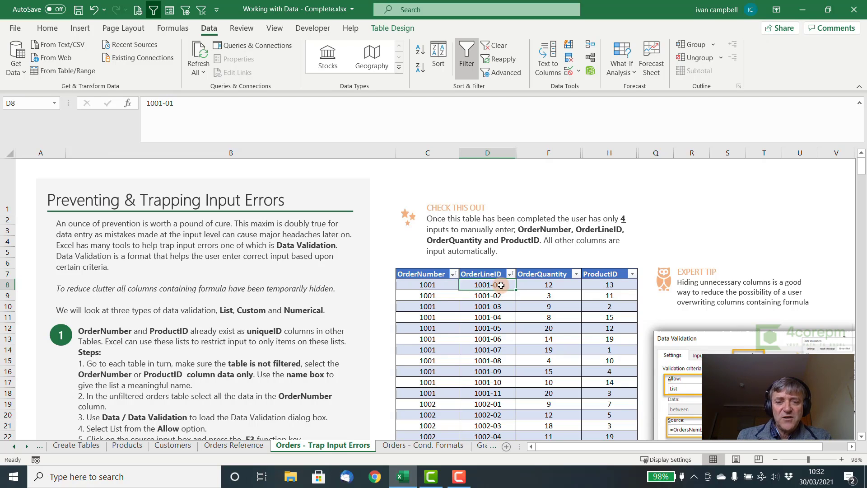
pyautogui.click(529, 285)
pyautogui.click(497, 287)
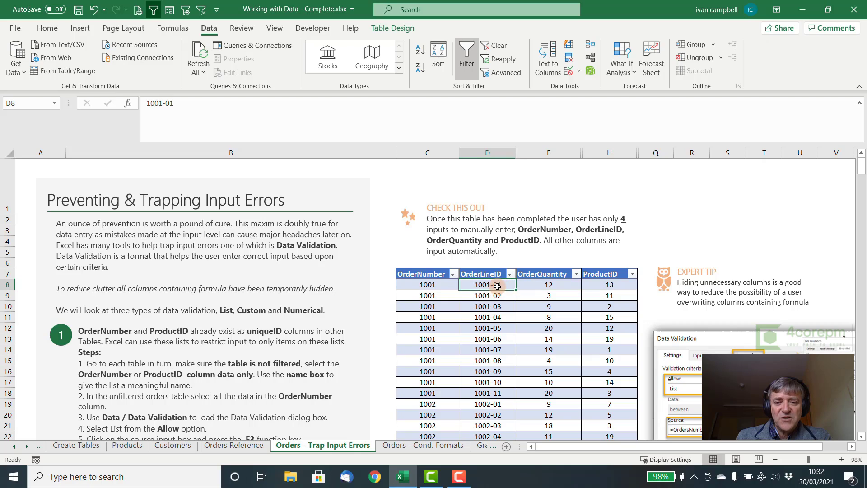
pyautogui.click(453, 285)
pyautogui.click(491, 285)
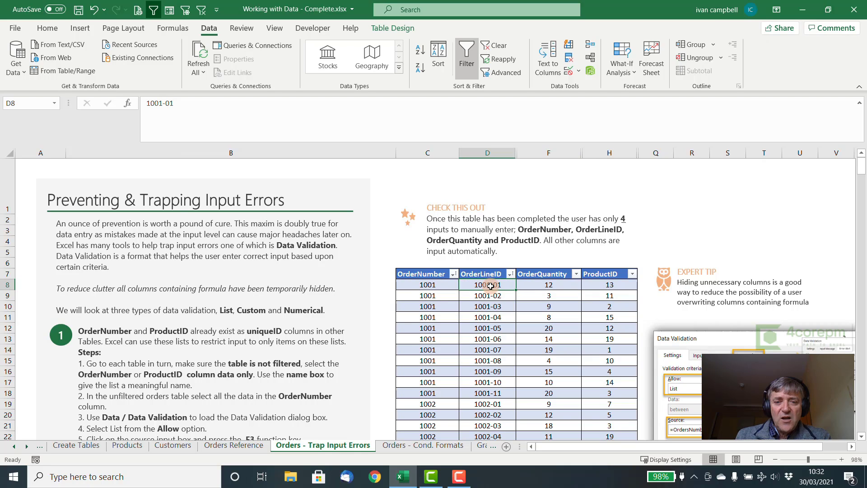
# Read the section 2 instructions on custom OrderLineID validation and compare them with cells C8 and D8
pyautogui.scroll(-3, 398, 287)
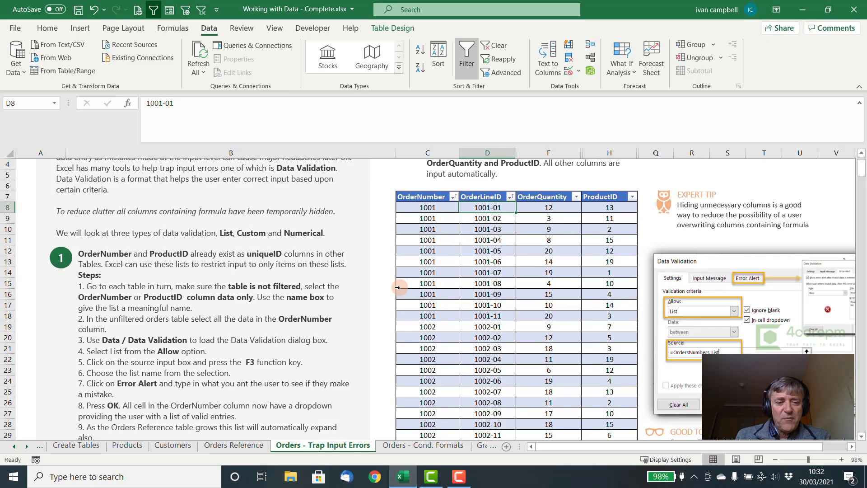
pyautogui.scroll(-3, 398, 287)
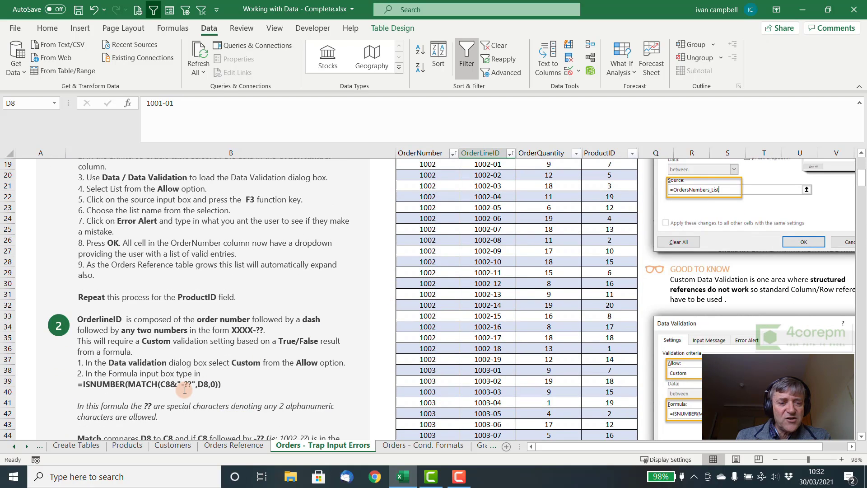
pyautogui.scroll(5, 395, 314)
pyautogui.scroll(1, 395, 314)
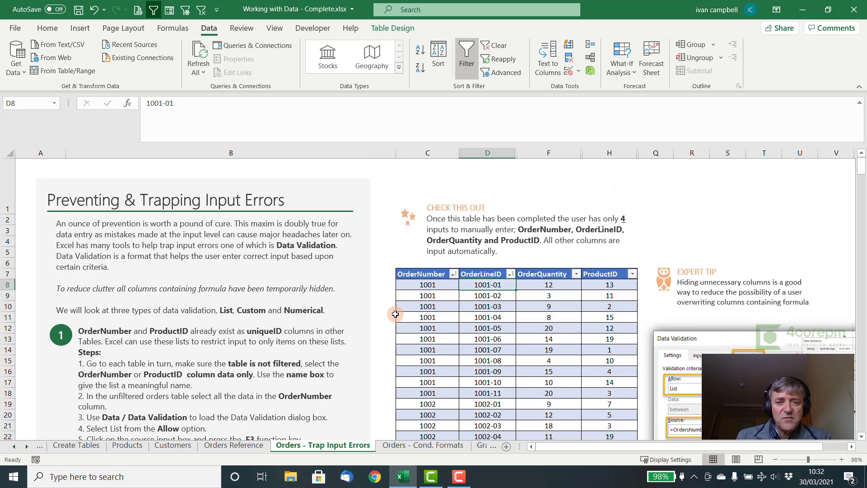
pyautogui.click(432, 283)
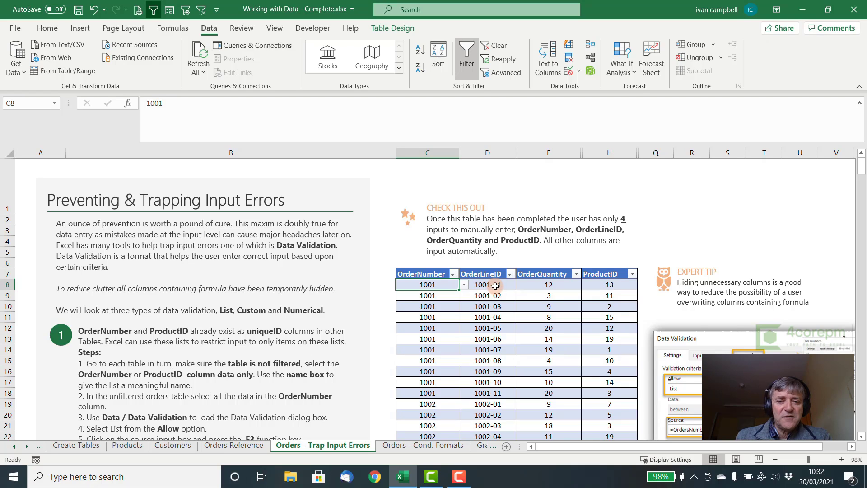
pyautogui.click(496, 286)
# Copy the formula =ISNUMBER(MATCH(C8&"-??",D8,0)) from the section 2 instructions and return to the start of the orders table
pyautogui.scroll(-5, 473, 298)
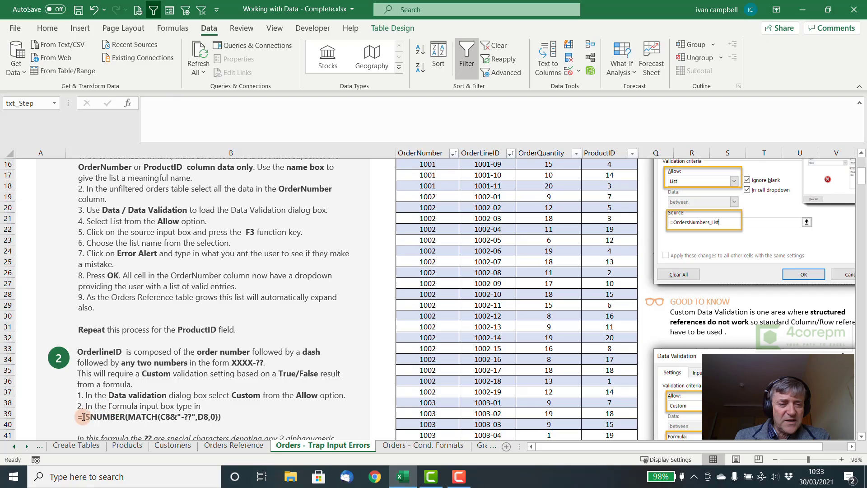
pyautogui.moveTo(77, 416); pyautogui.dragTo(218, 414)
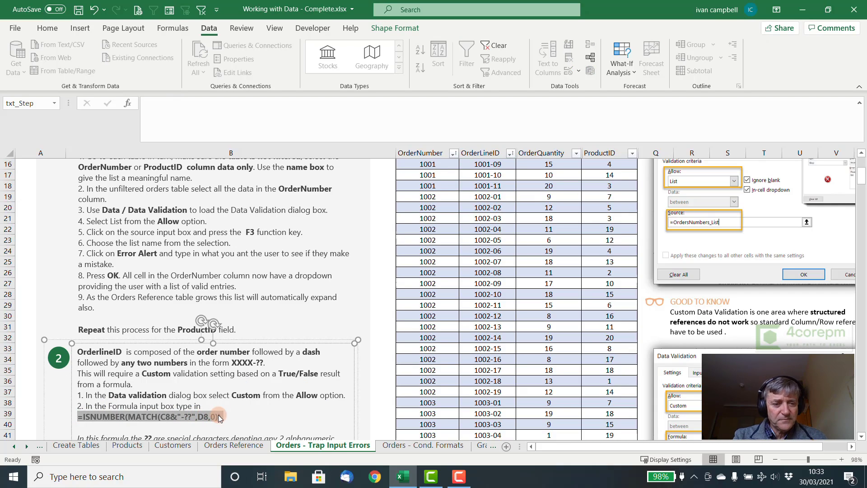
pyautogui.click(413, 381)
pyautogui.scroll(5, 413, 381)
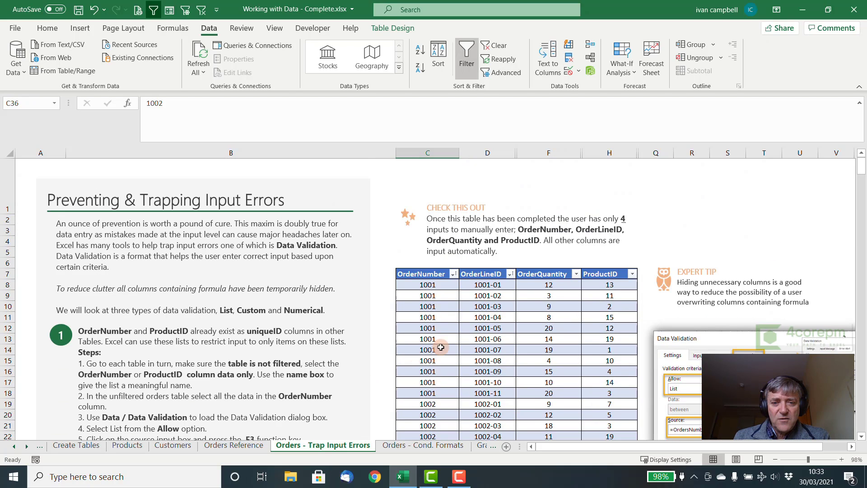
# Select all OrderLineID values from D8 to the end of the orders table and open their data validation settings
pyautogui.click(489, 286)
pyautogui.hotkey('ctrl', 'shift', 'Down')
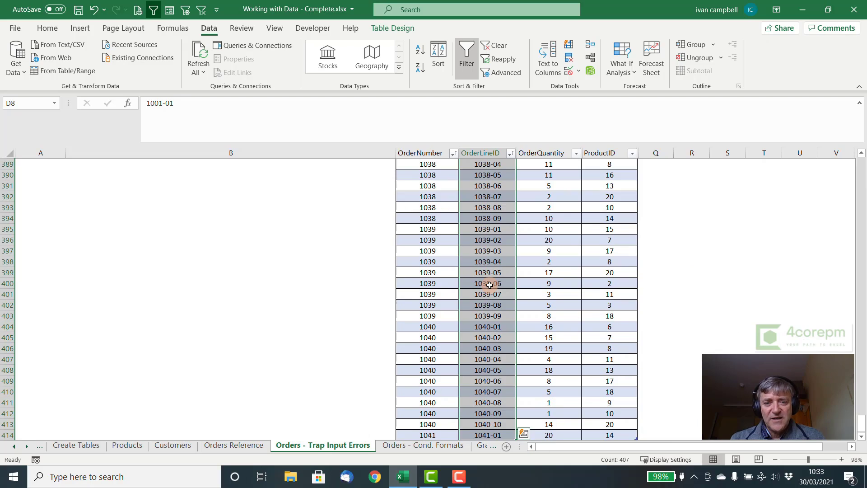
pyautogui.scroll(-3, 570, 309)
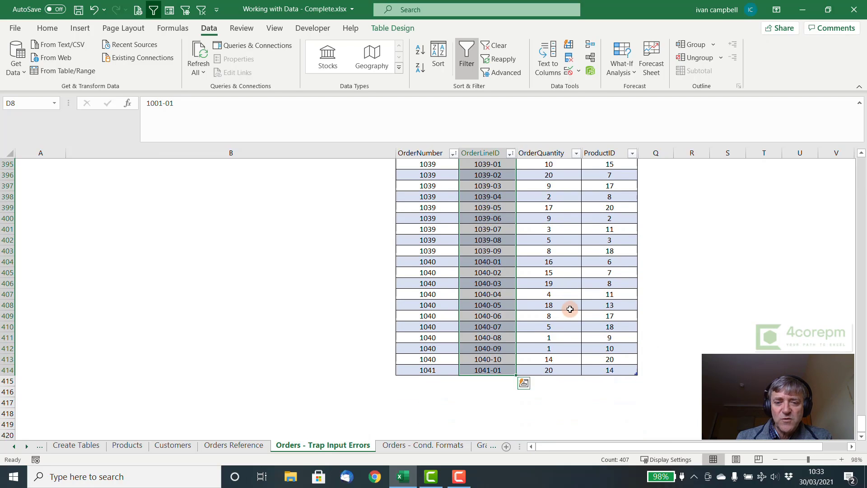
pyautogui.scroll(7, 564, 288)
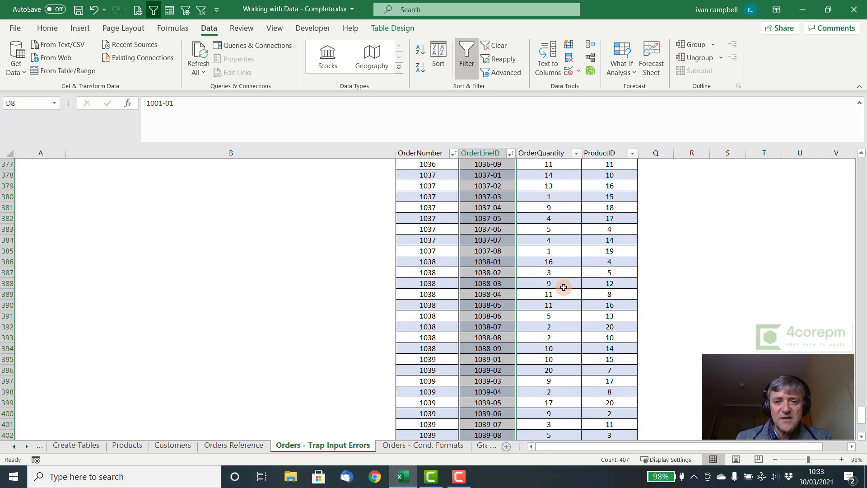
pyautogui.scroll(20, 564, 288)
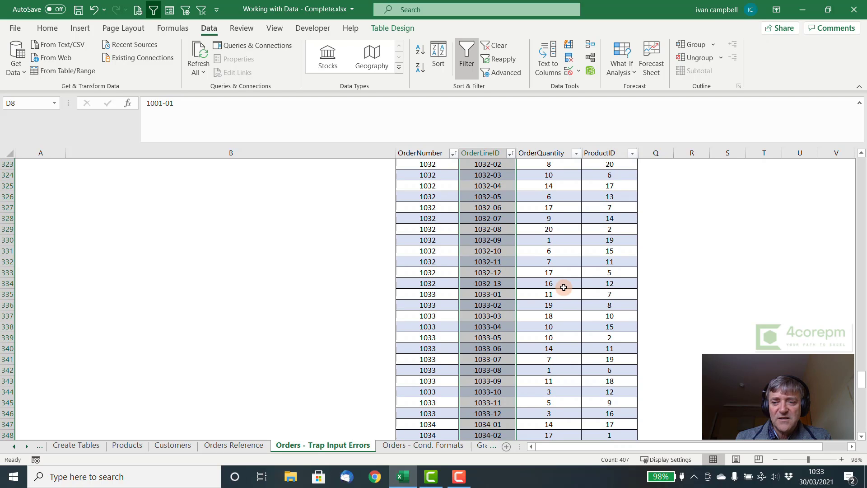
pyautogui.scroll(17, 564, 287)
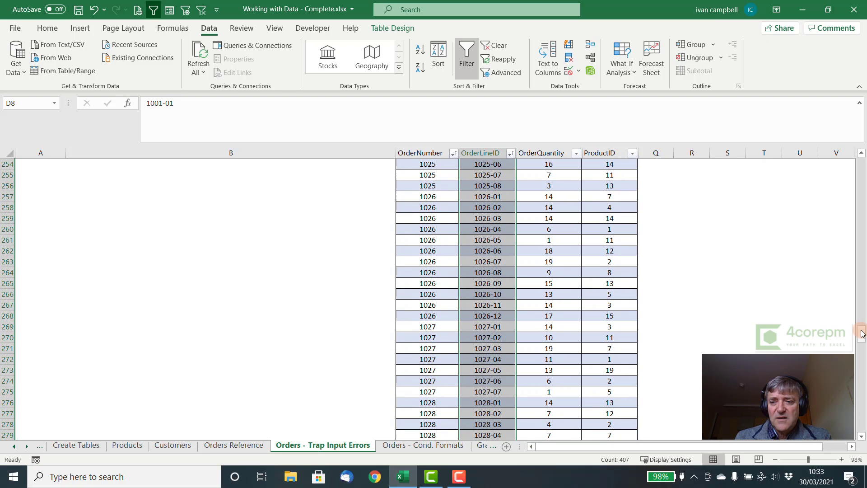
pyautogui.moveTo(862, 331); pyautogui.dragTo(862, 165)
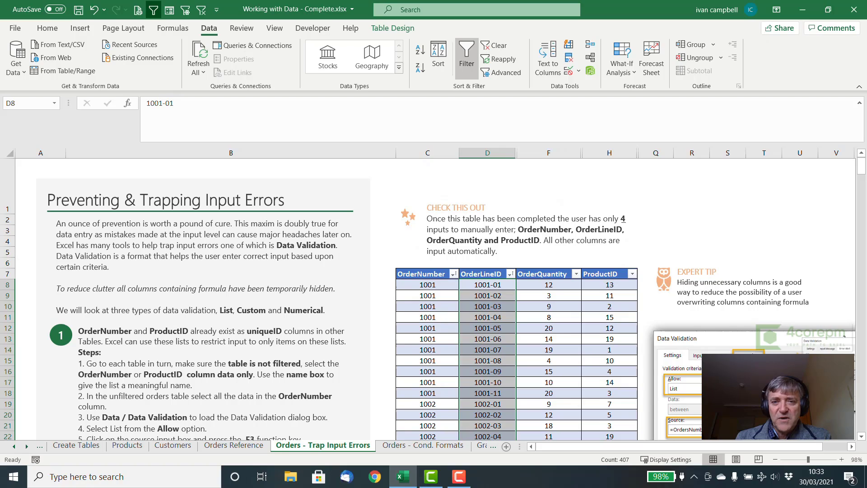
pyautogui.click(580, 69)
pyautogui.click(581, 86)
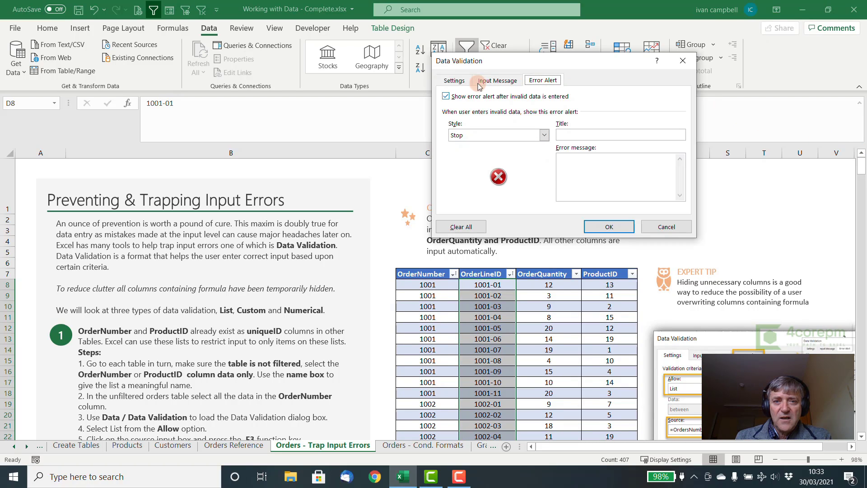
# Set the OrderLineID validation criteria to Custom with the formula =ISNUMBER(MATCH(C8&"-??",D8,0))
pyautogui.click(455, 82)
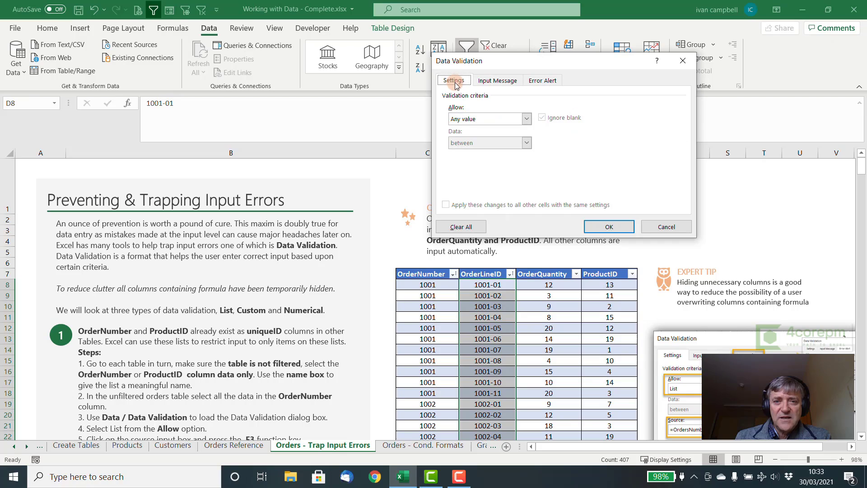
pyautogui.click(526, 120)
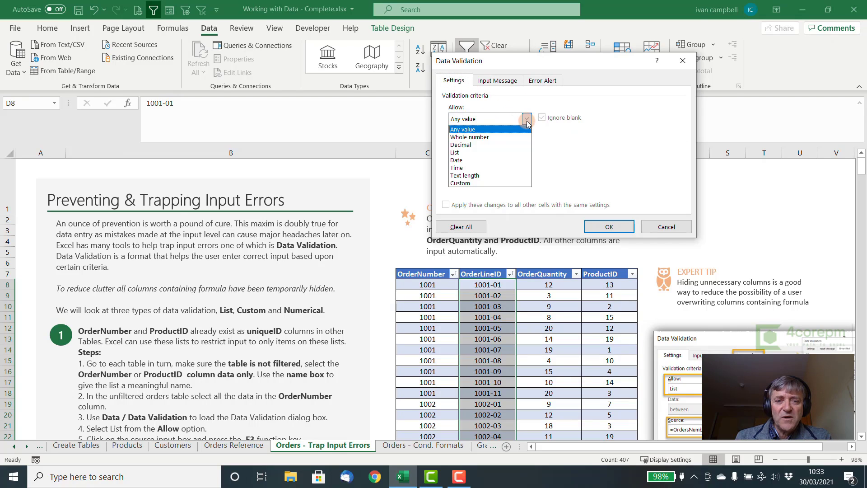
pyautogui.click(472, 183)
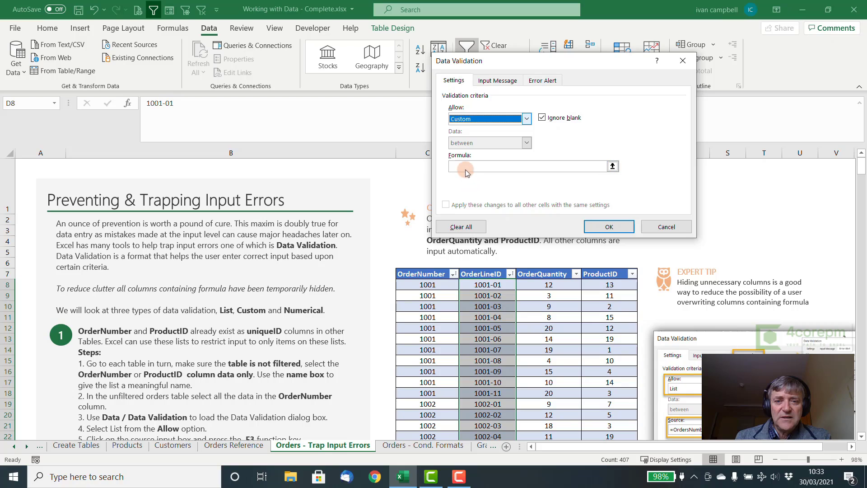
pyautogui.click(464, 165)
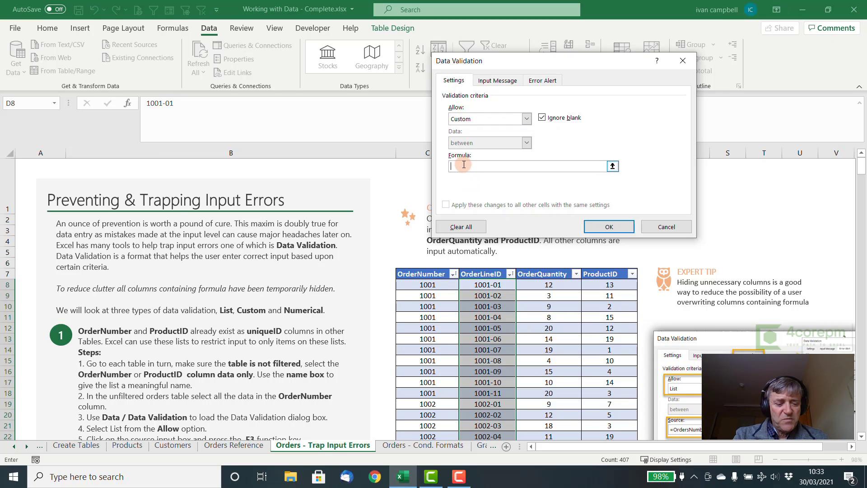
pyautogui.write('=ISNUMBER(MATCH(C8&"-??",D8,0))')
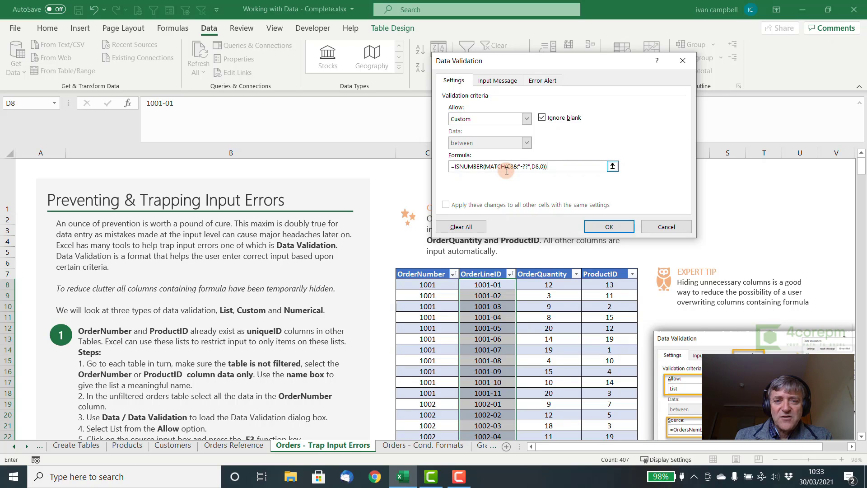
# Give the OrderLineID validation's Stop error alert the title "Invalid format"
pyautogui.click(542, 80)
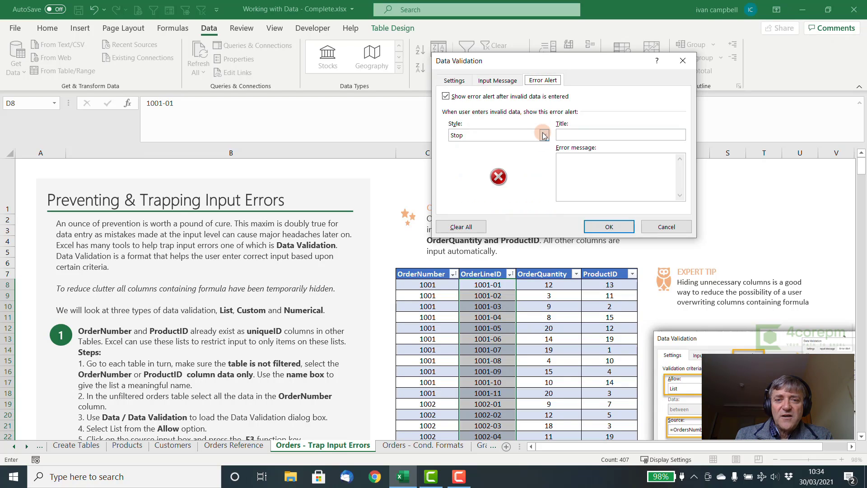
pyautogui.click(588, 135)
pyautogui.write('Inv')
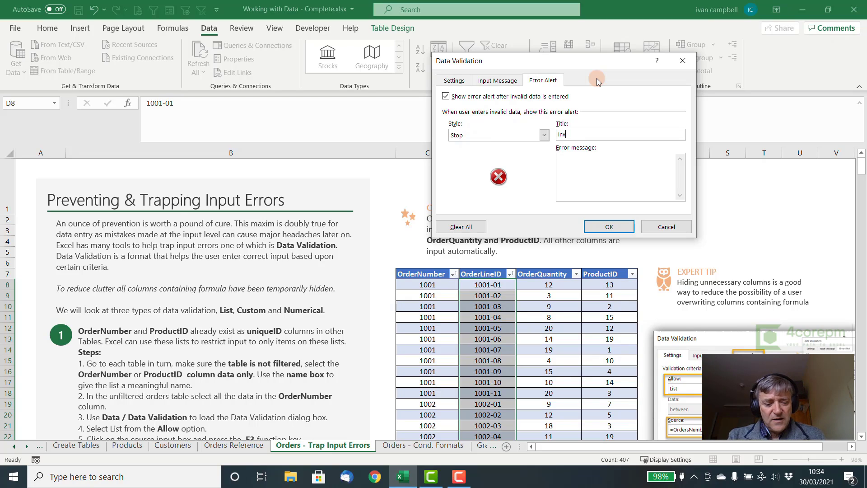
pyautogui.write('alid format')
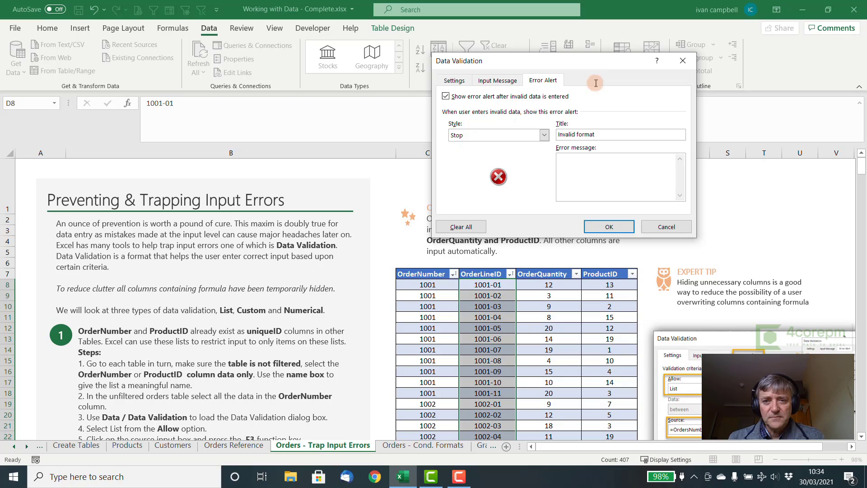
# Set the error message to "Please format the line number as ????-?? ie 1001-01." and apply the OrderLineID validation
pyautogui.write('Ple')
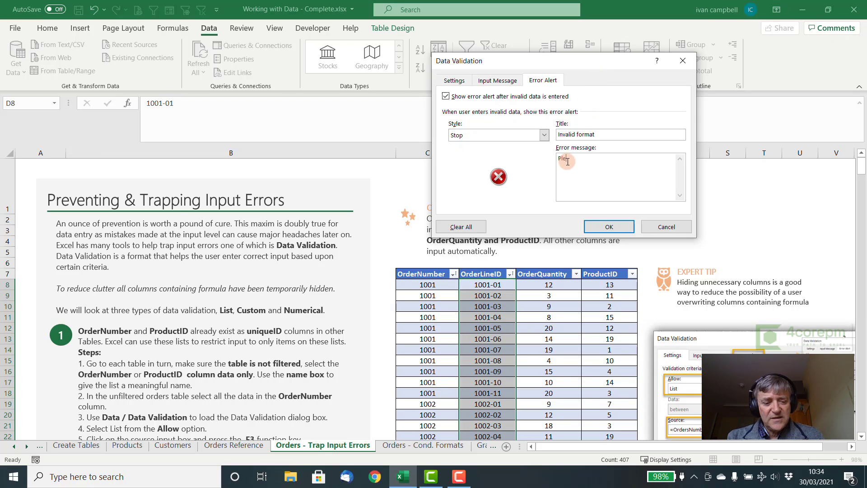
pyautogui.write('ase form')
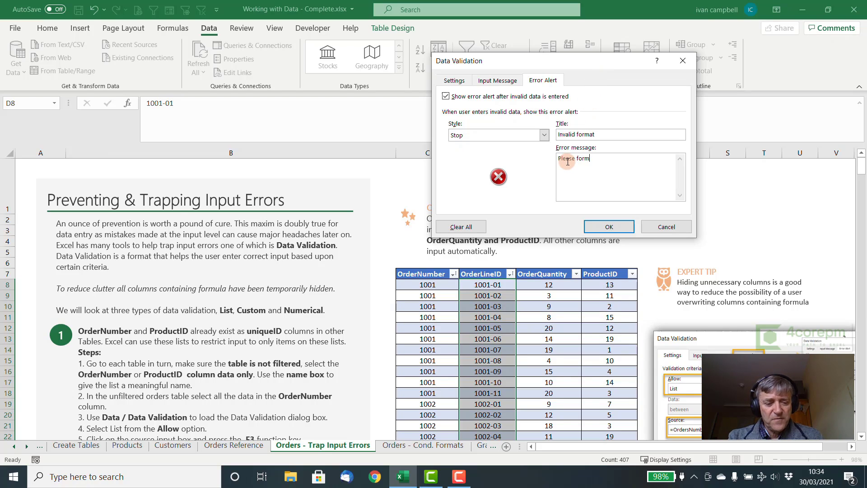
pyautogui.write('at the li')
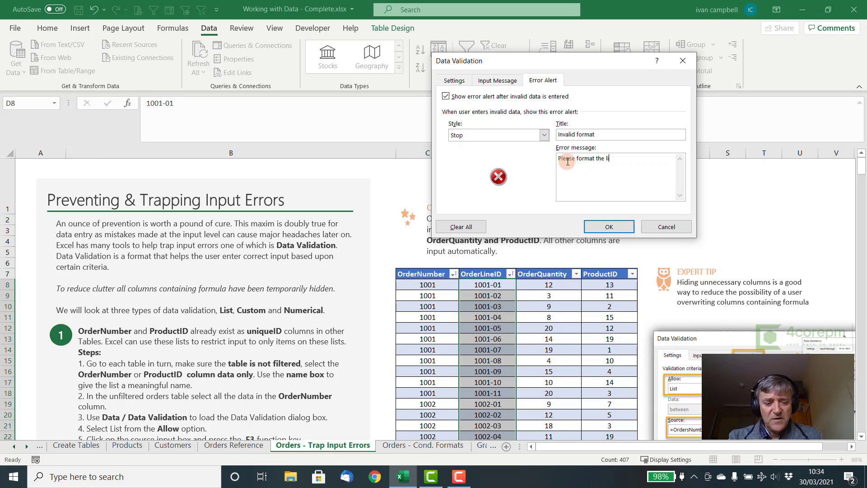
pyautogui.write('ne number as')
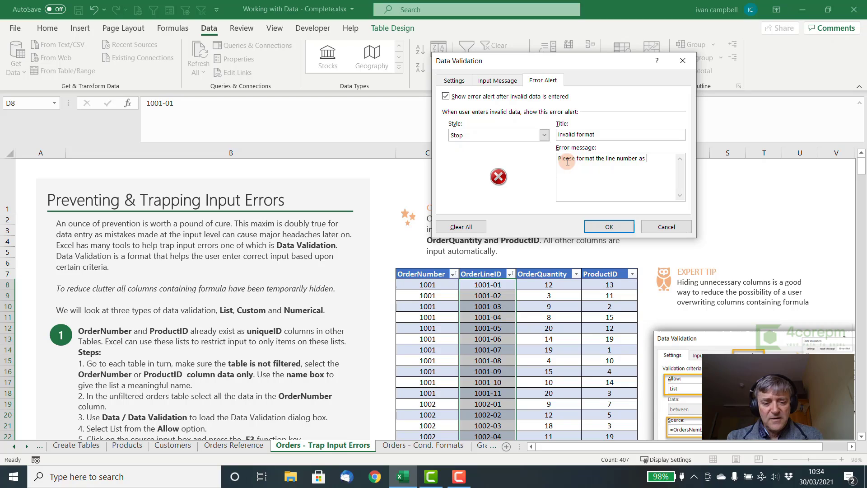
pyautogui.write(' ????')
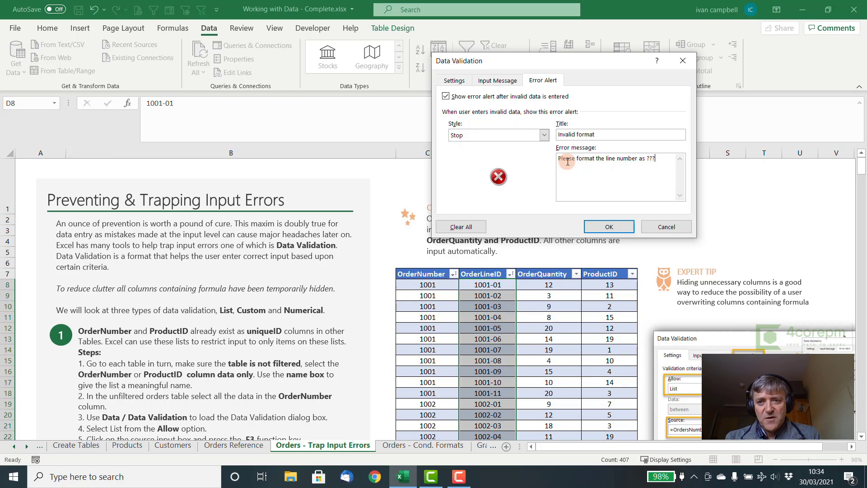
pyautogui.write('->>')
pyautogui.press('BackSpace')
pyautogui.press('BackSpace')
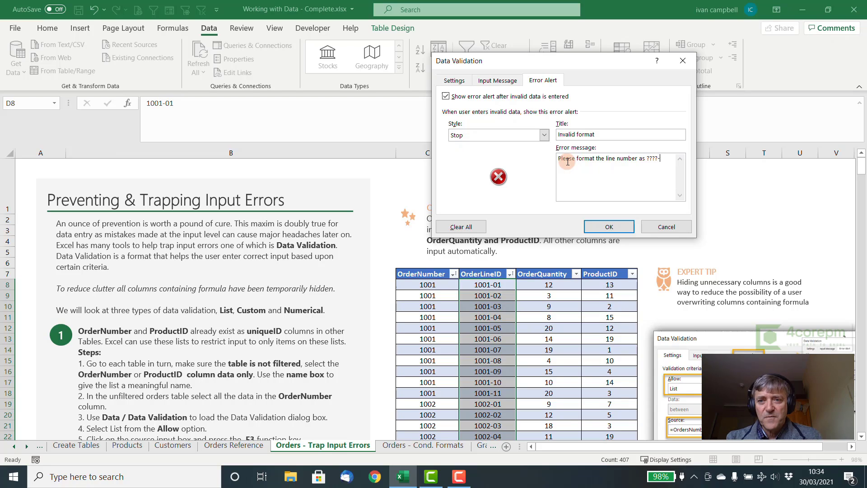
pyautogui.write('??')
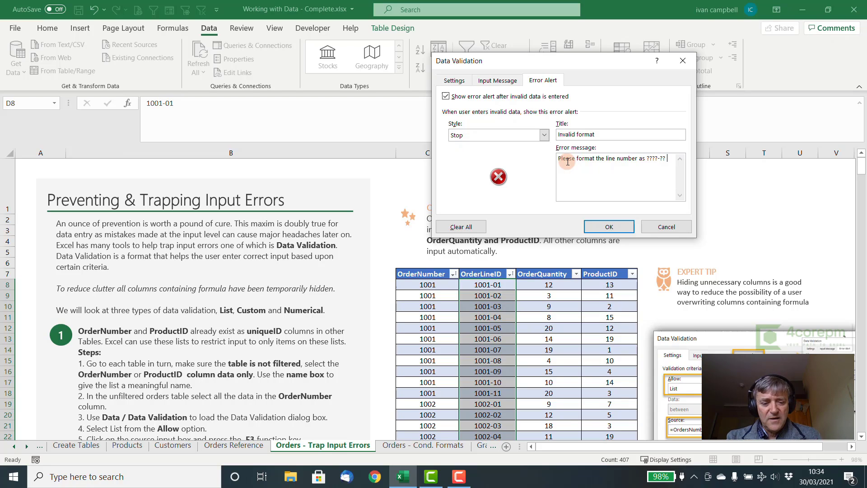
pyautogui.write(' ie 10')
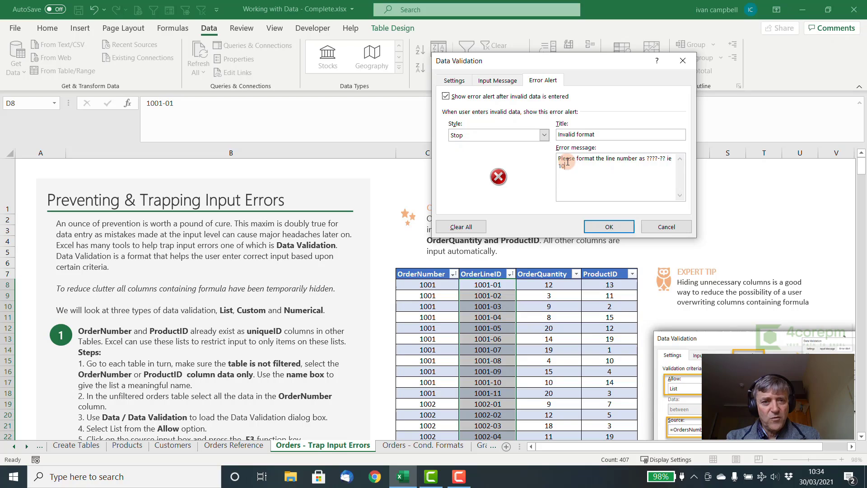
pyautogui.write('01-01')
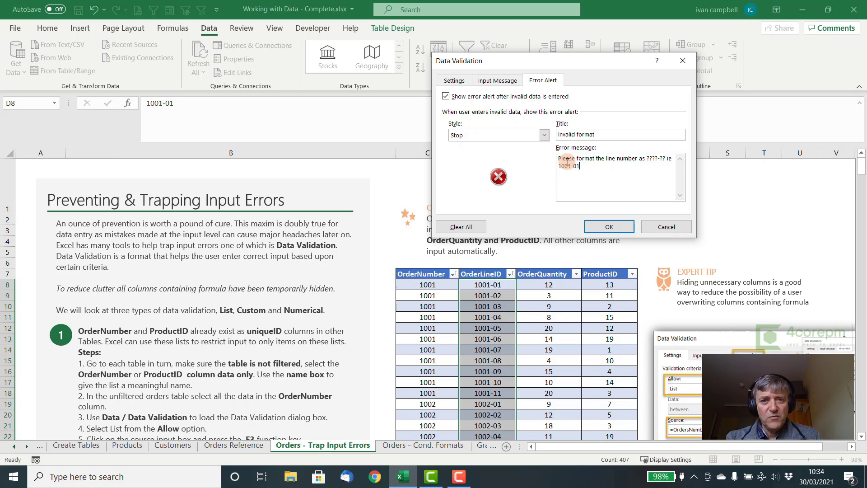
pyautogui.write('.')
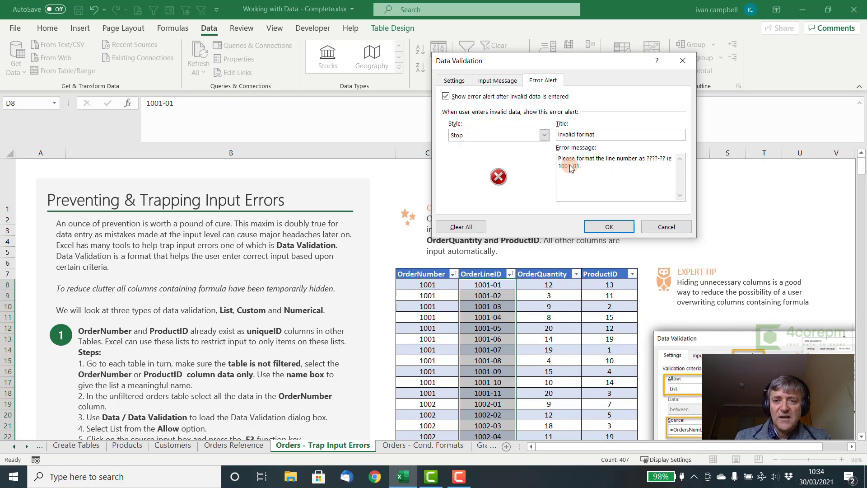
pyautogui.click(604, 227)
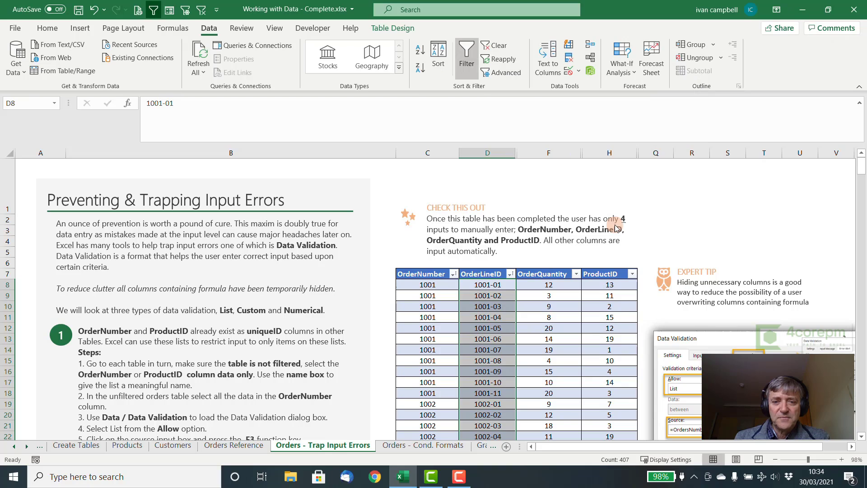
# Test the OrderLineID validation by entering 1002-01 in D8, and cancel the entry at the alert
pyautogui.click(486, 284)
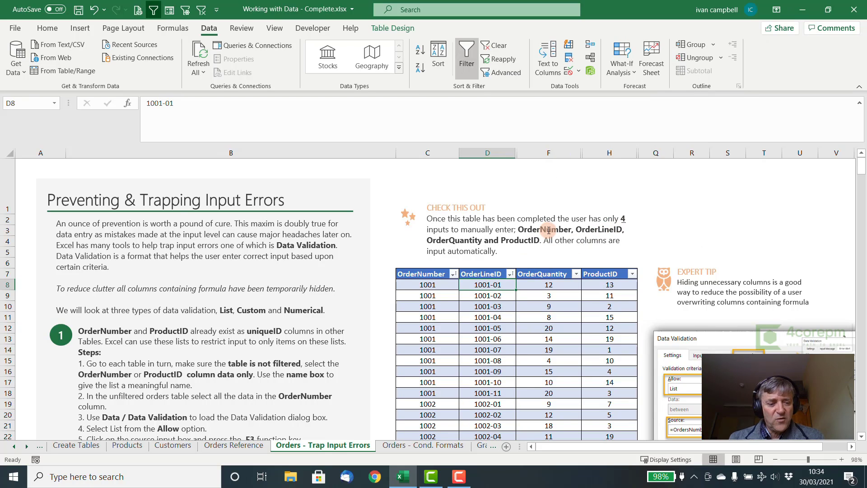
pyautogui.write('1002')
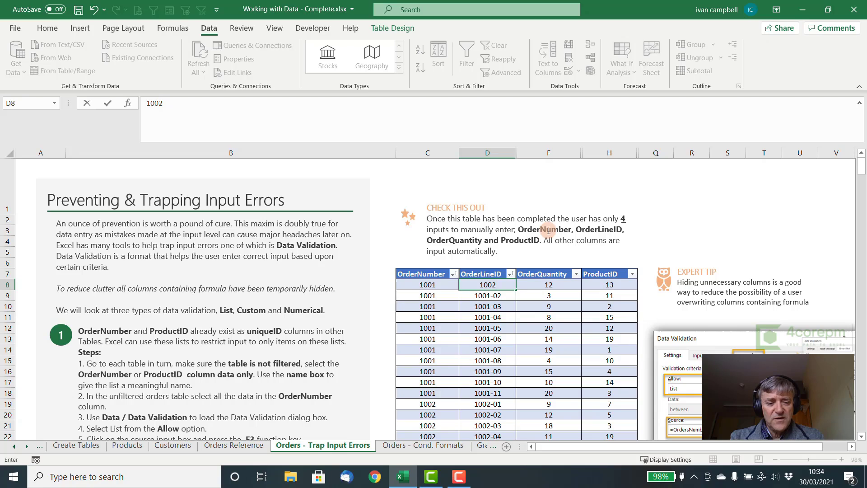
pyautogui.write('-01')
pyautogui.press('Return')
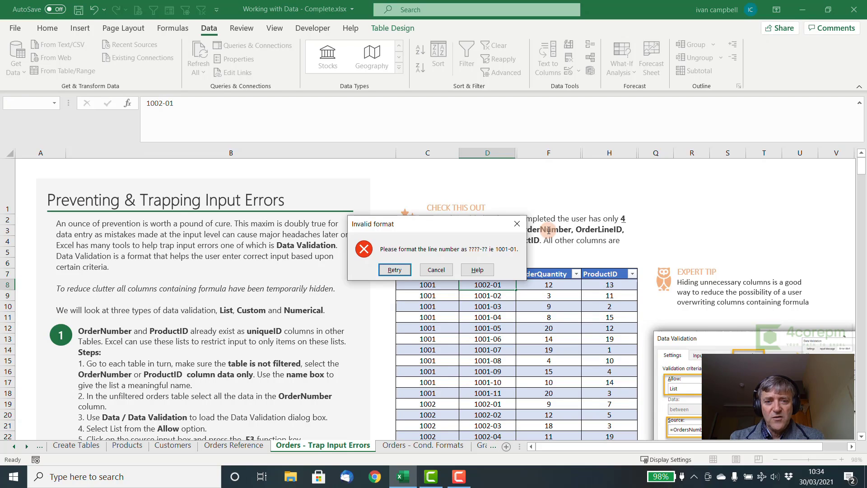
pyautogui.moveTo(428, 224); pyautogui.dragTo(438, 183)
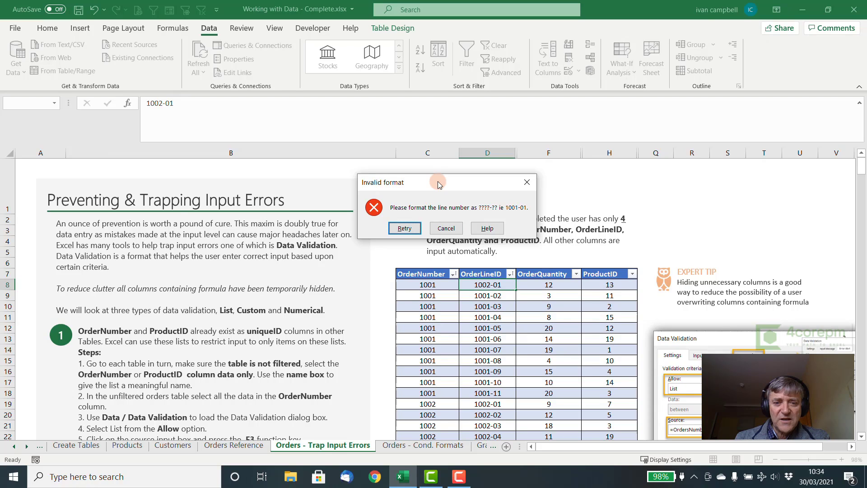
pyautogui.click(446, 229)
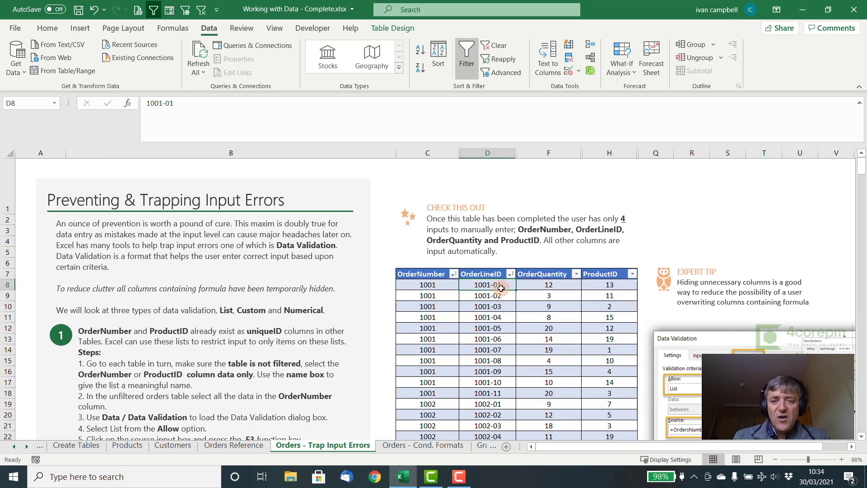
# Review the validated OrderNumber, OrderLineID, OrderQuantity and ProductID cells across rows 8 and 9 of the orders table
pyautogui.press('Right')
pyautogui.press('Left')
pyautogui.press('Left')
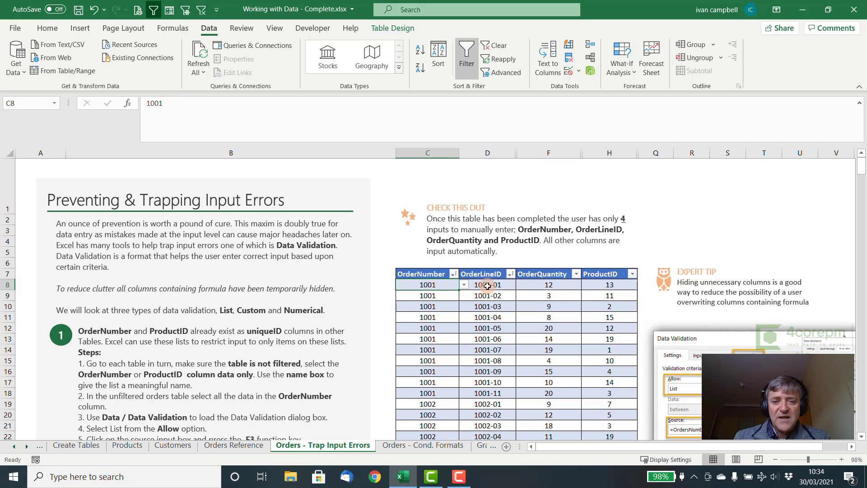
pyautogui.moveTo(488, 285); pyautogui.dragTo(588, 289)
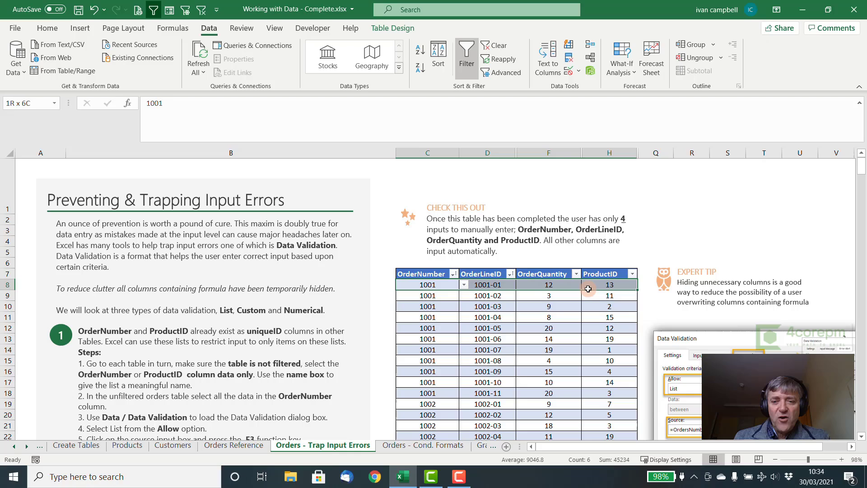
pyautogui.click(486, 286)
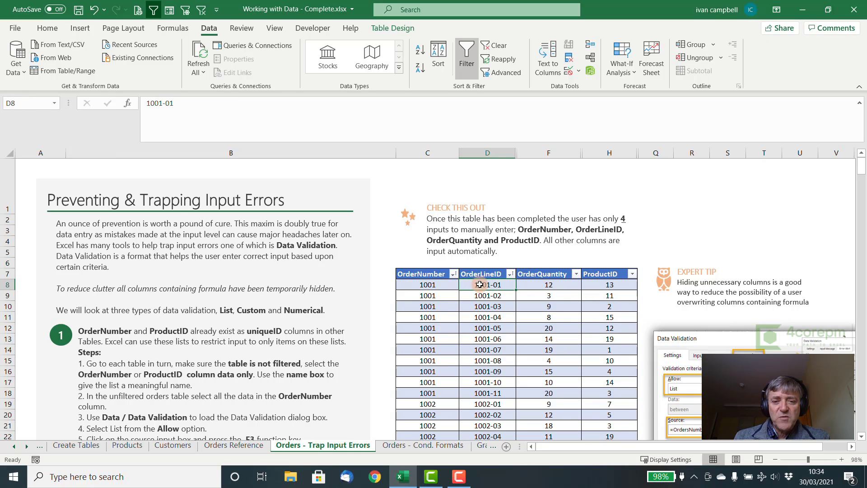
pyautogui.click(612, 287)
pyautogui.click(445, 285)
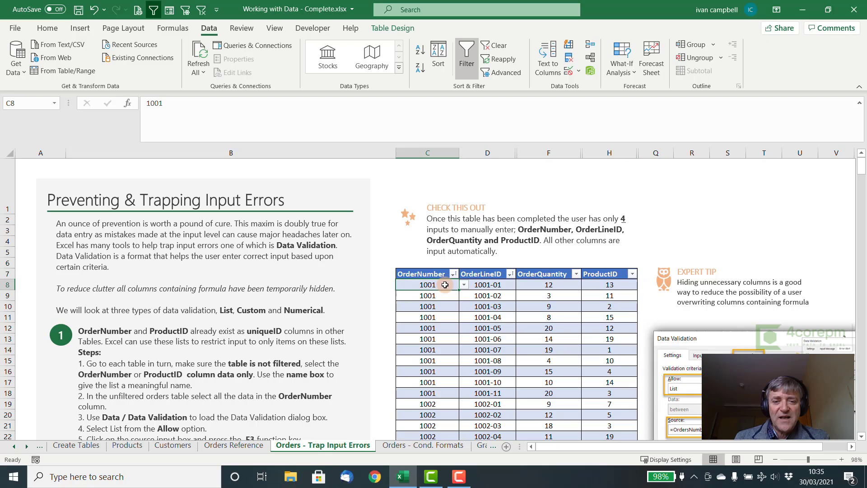
pyautogui.click(480, 285)
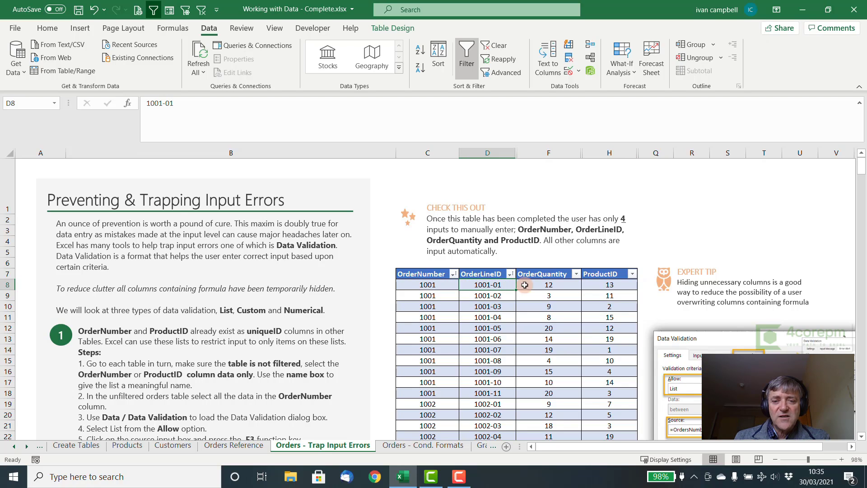
pyautogui.click(542, 284)
pyautogui.click(600, 285)
pyautogui.click(544, 286)
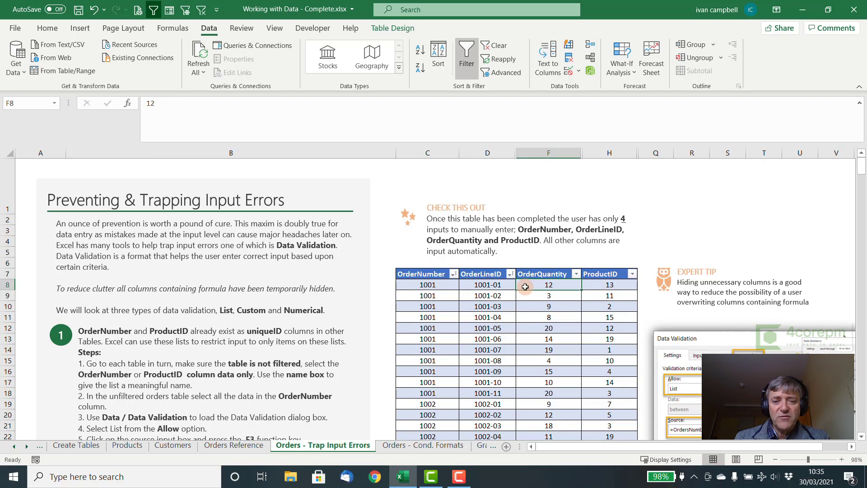
pyautogui.click(501, 286)
pyautogui.click(440, 285)
pyautogui.click(442, 296)
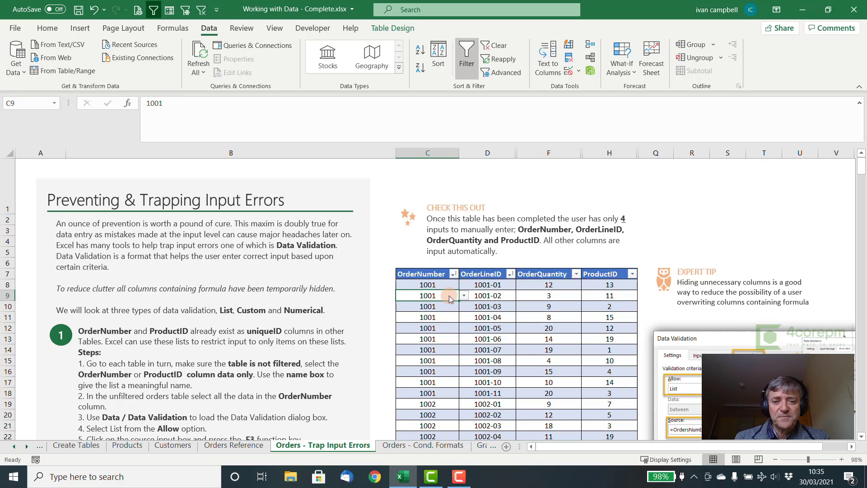
pyautogui.click(487, 297)
pyautogui.click(554, 299)
pyautogui.click(602, 299)
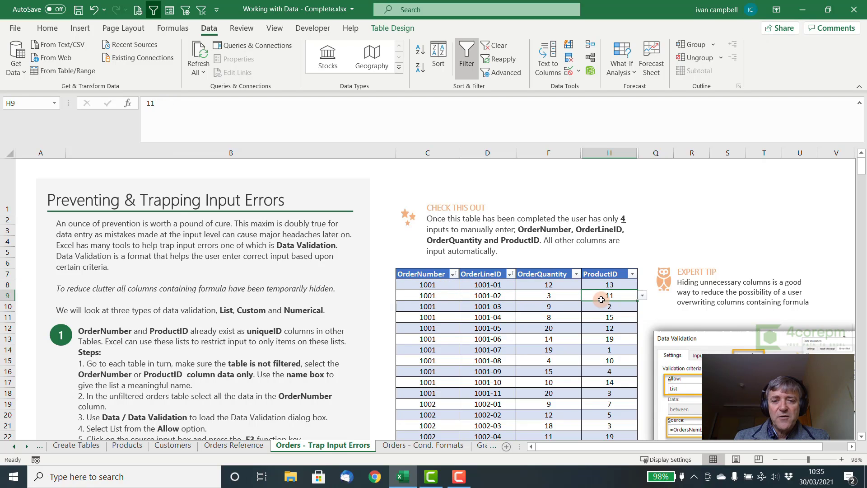